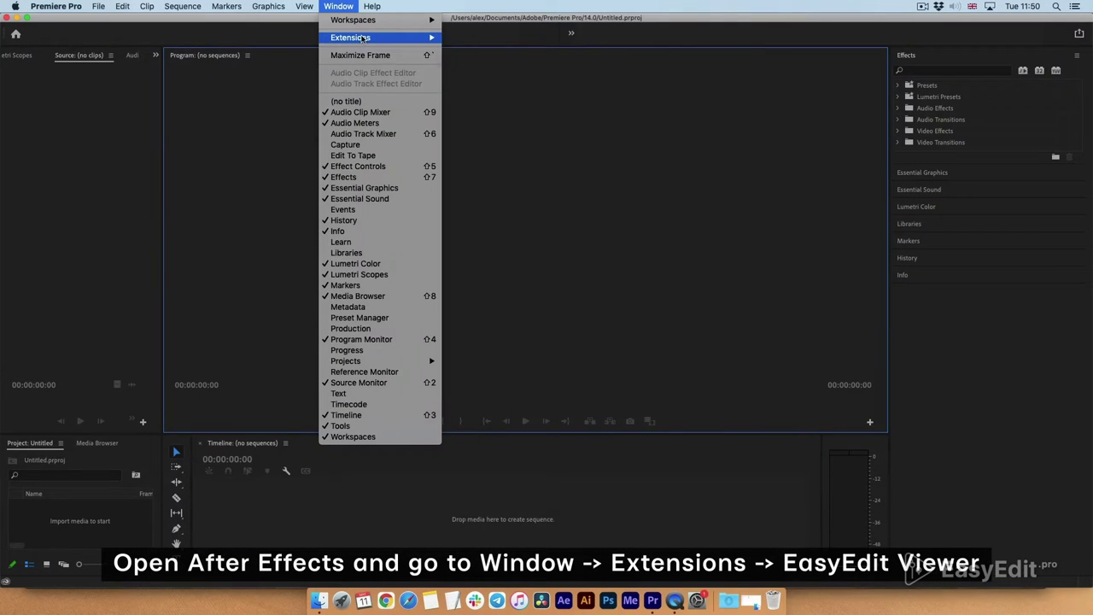
- Open the EasyEdit Viewer extension panel from Window > Extensions
left_click(473, 49)
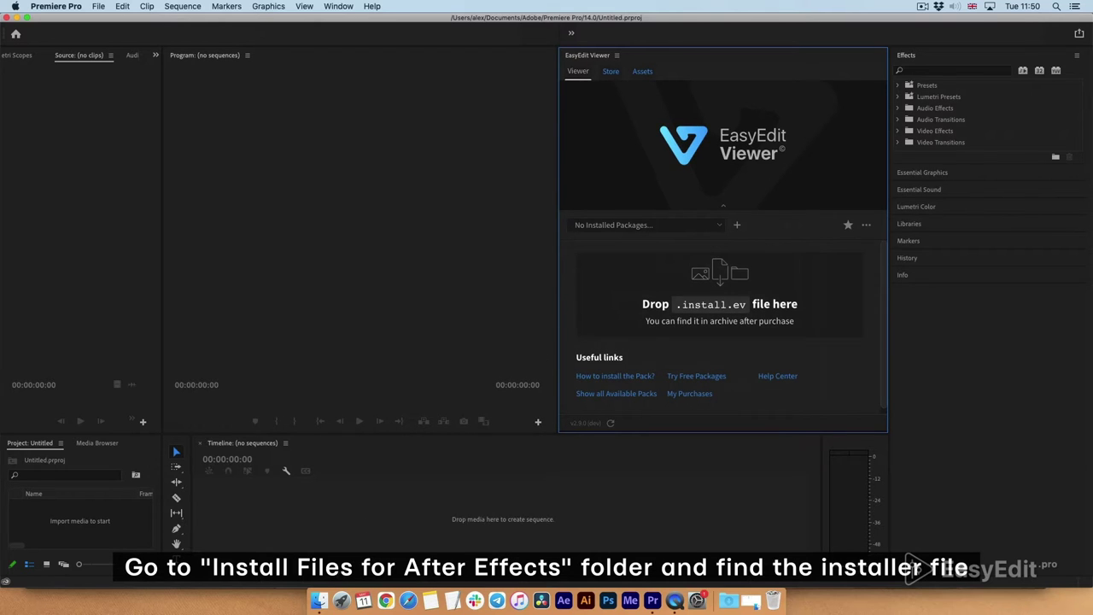
- Locate the Neue Youtube Pack's .install.ev file in Finder
left_click(319, 600)
left_click(331, 219)
left_click(381, 229)
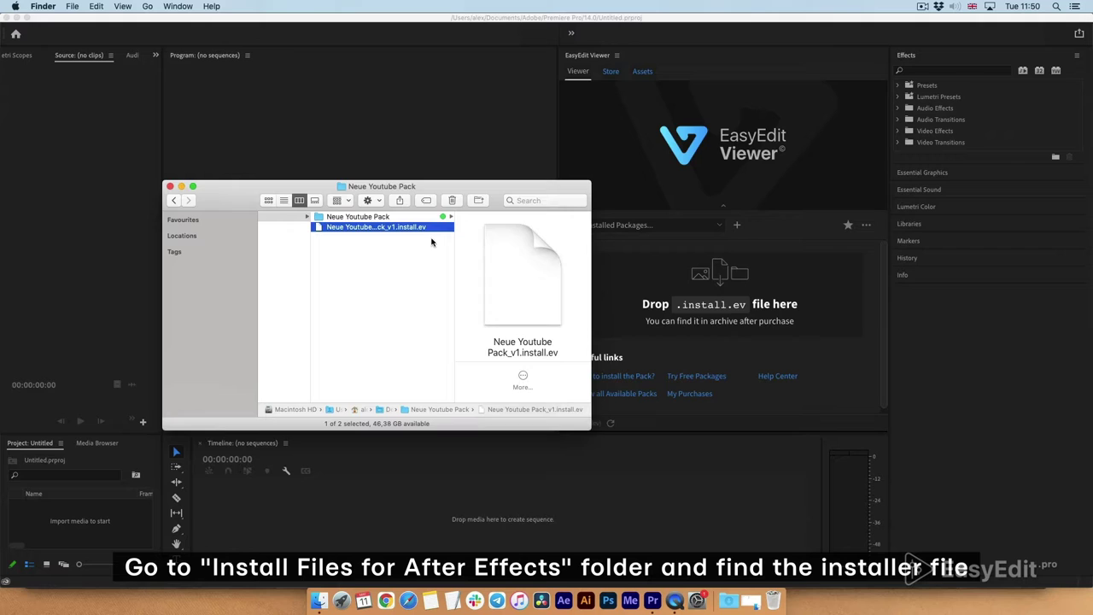
- Install the pack from its .install.ev file in EasyEdit Viewer and activate it with the purchase code
left_click(737, 227)
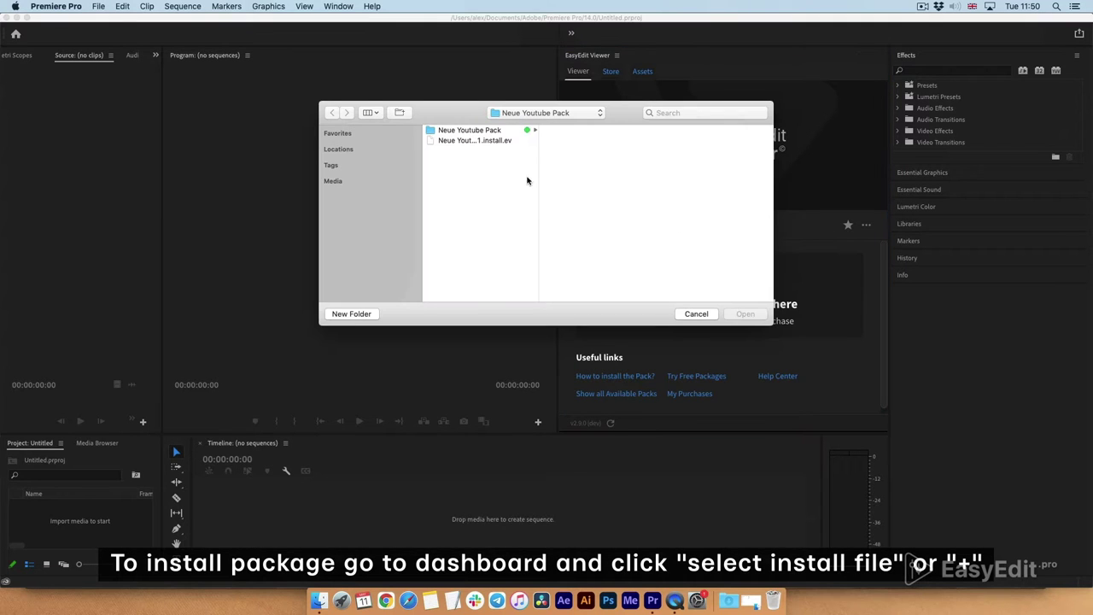
left_click(505, 142)
left_click(746, 312)
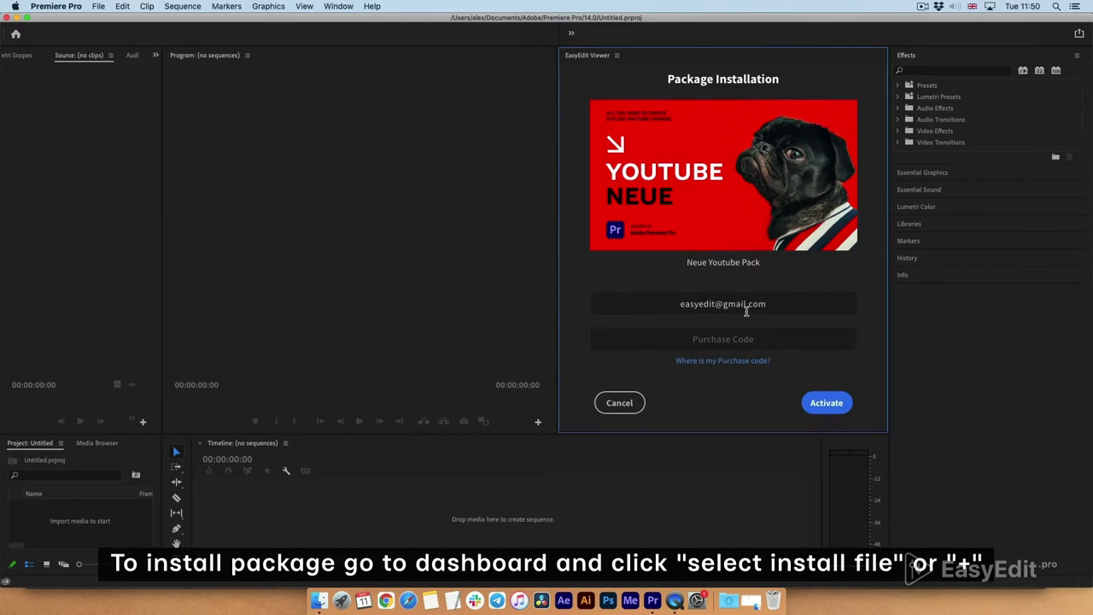
left_click(732, 340)
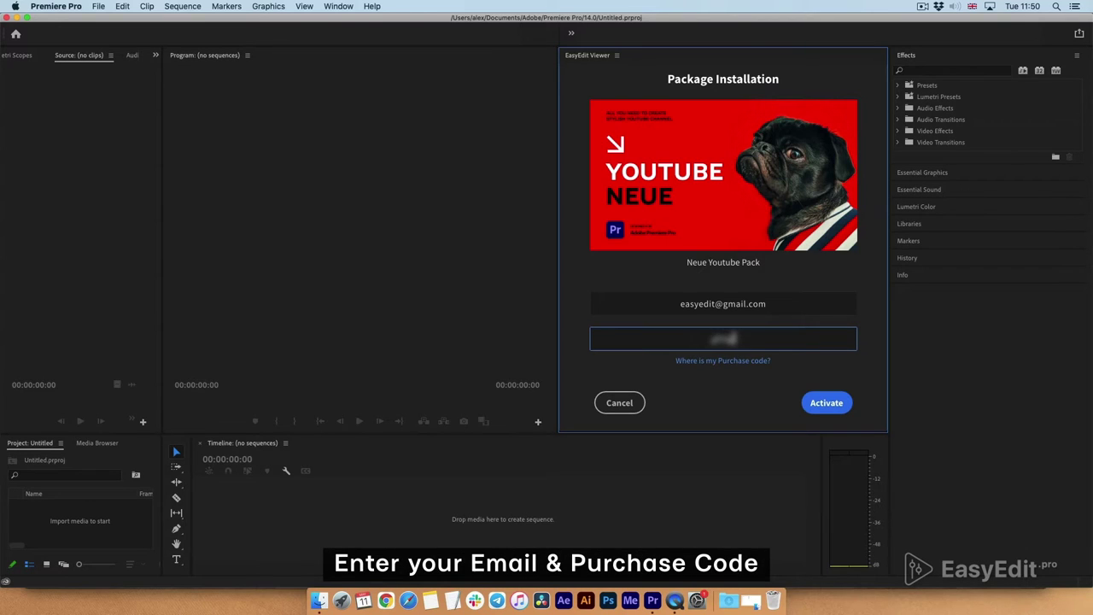
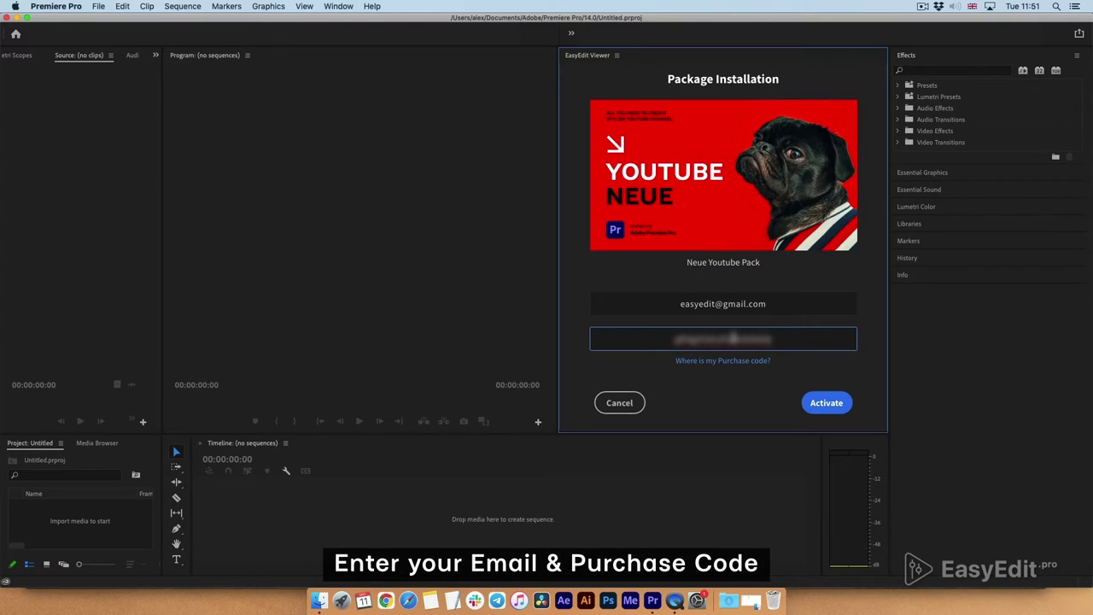
left_click(827, 403)
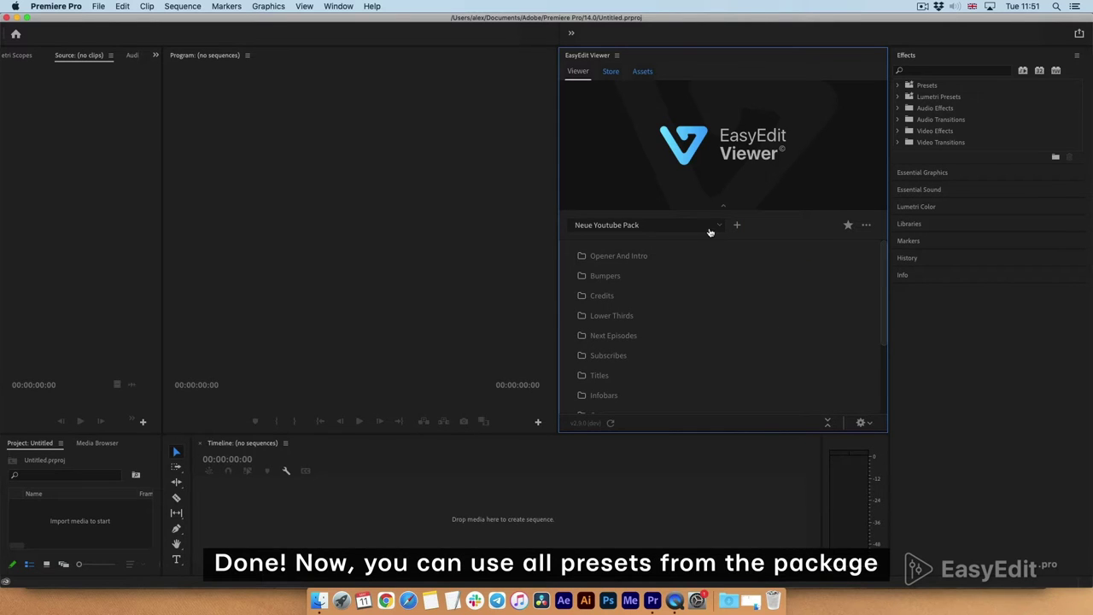
left_click(709, 229)
left_click(723, 225)
scroll(726, 271, "down", 2)
scroll(728, 271, "down", 2)
scroll(728, 271, "up", 4)
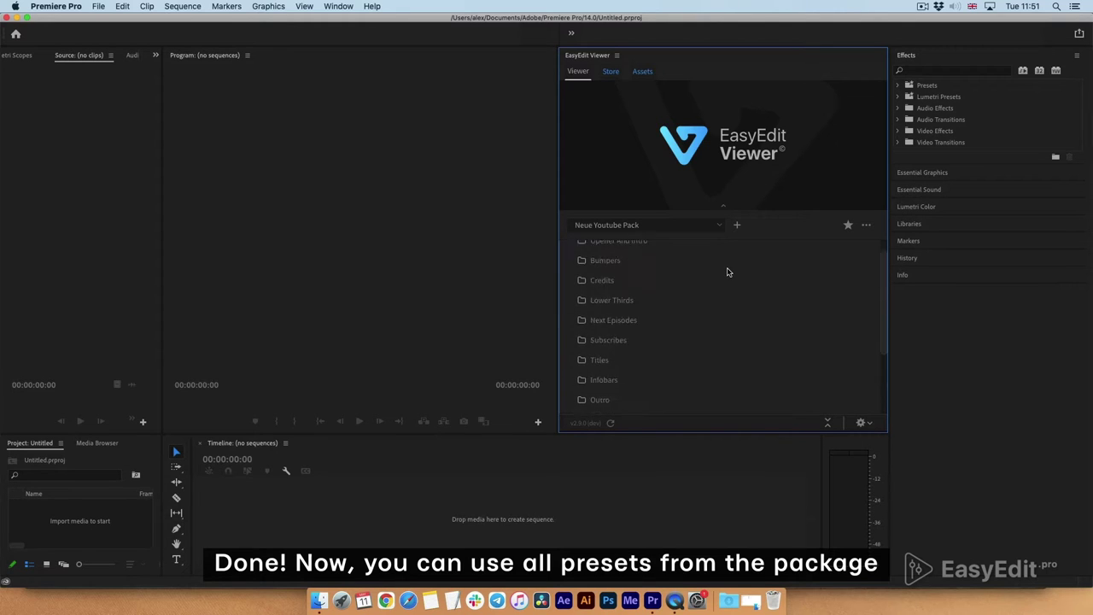
left_click(825, 422)
scroll(864, 268, "down", 1)
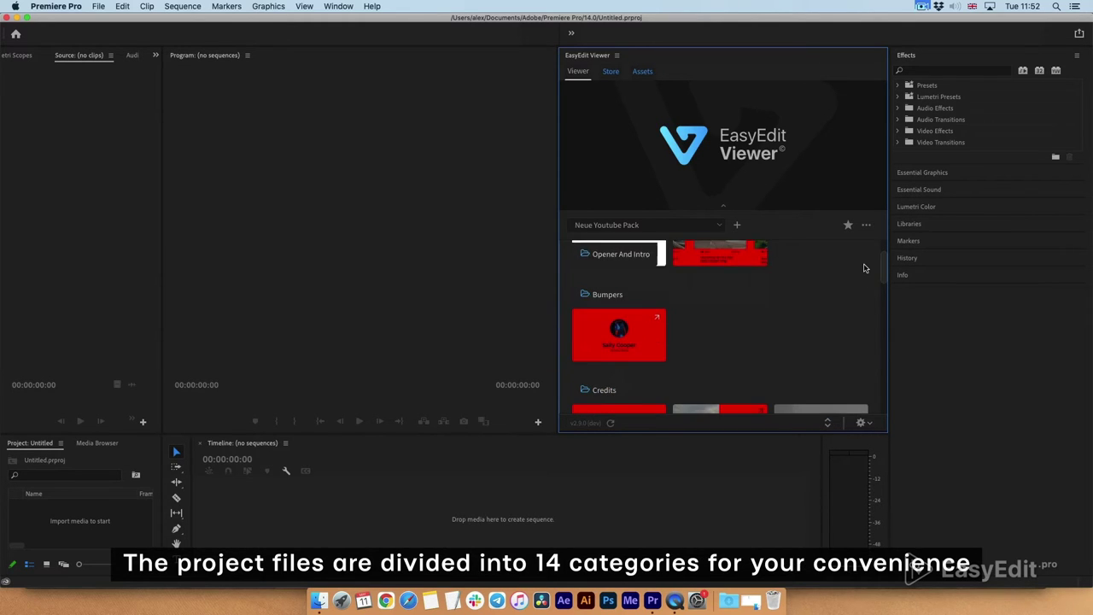
scroll(866, 269, "down", 1)
scroll(869, 270, "down", 1)
scroll(873, 271, "down", 1)
scroll(874, 270, "down", 1)
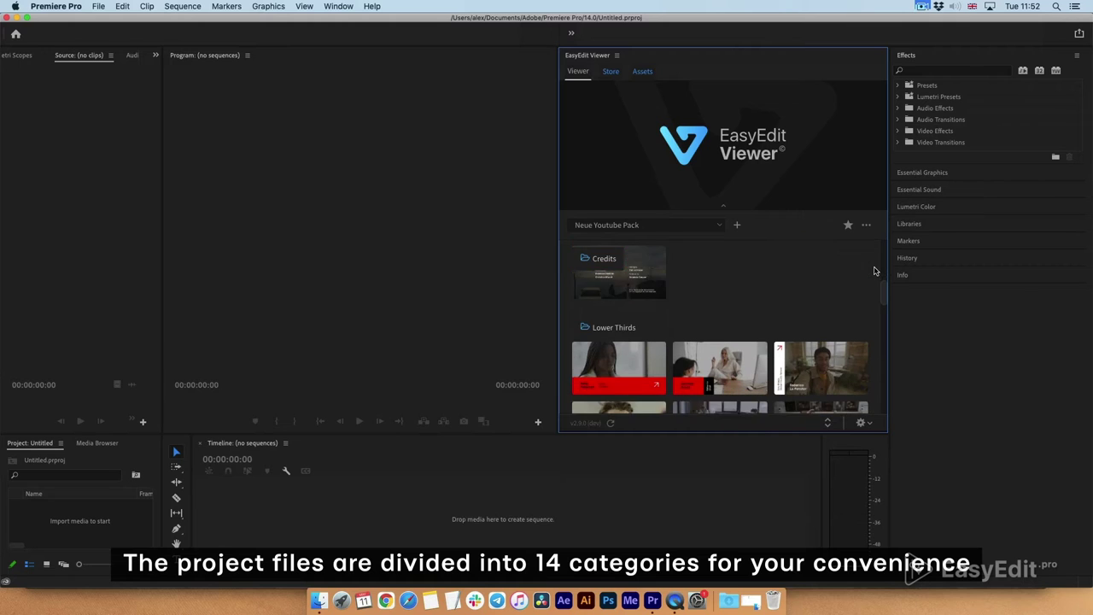
scroll(873, 271, "down", 2)
scroll(874, 271, "down", 1)
scroll(873, 271, "down", 2)
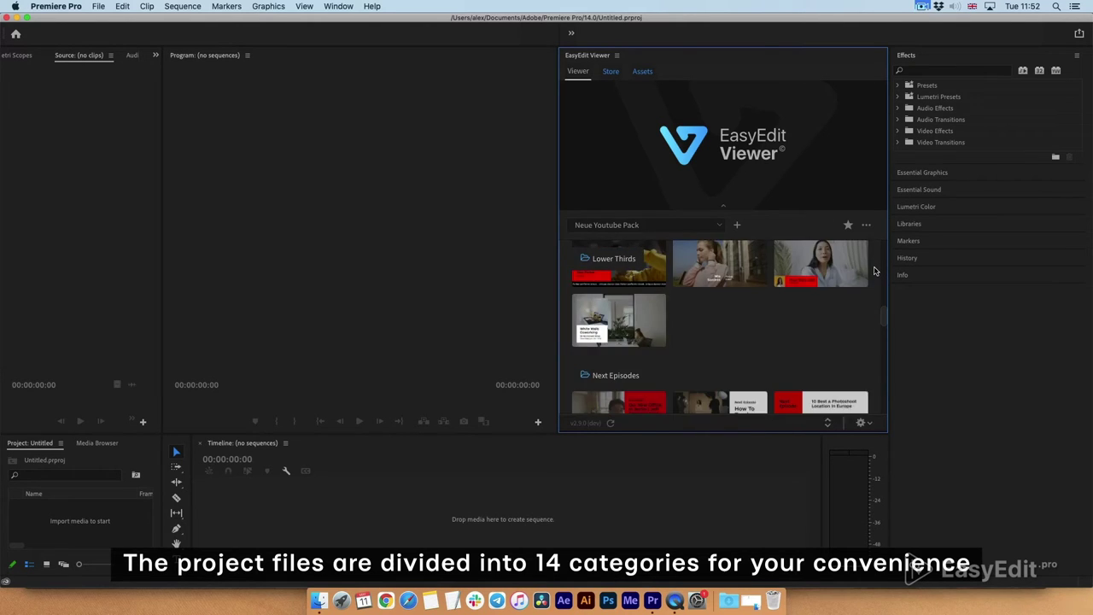
scroll(874, 271, "down", 2)
scroll(874, 271, "down", 1)
scroll(874, 271, "down", 2)
scroll(874, 271, "down", 2)
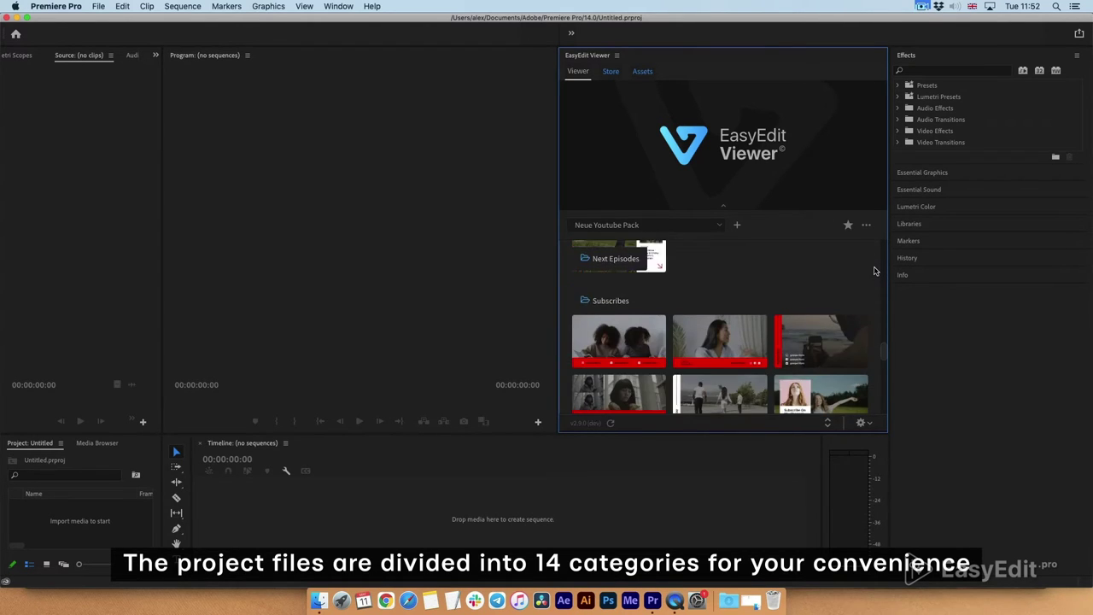
scroll(873, 270, "down", 2)
scroll(874, 271, "down", 2)
scroll(874, 270, "down", 2)
scroll(874, 270, "down", 2)
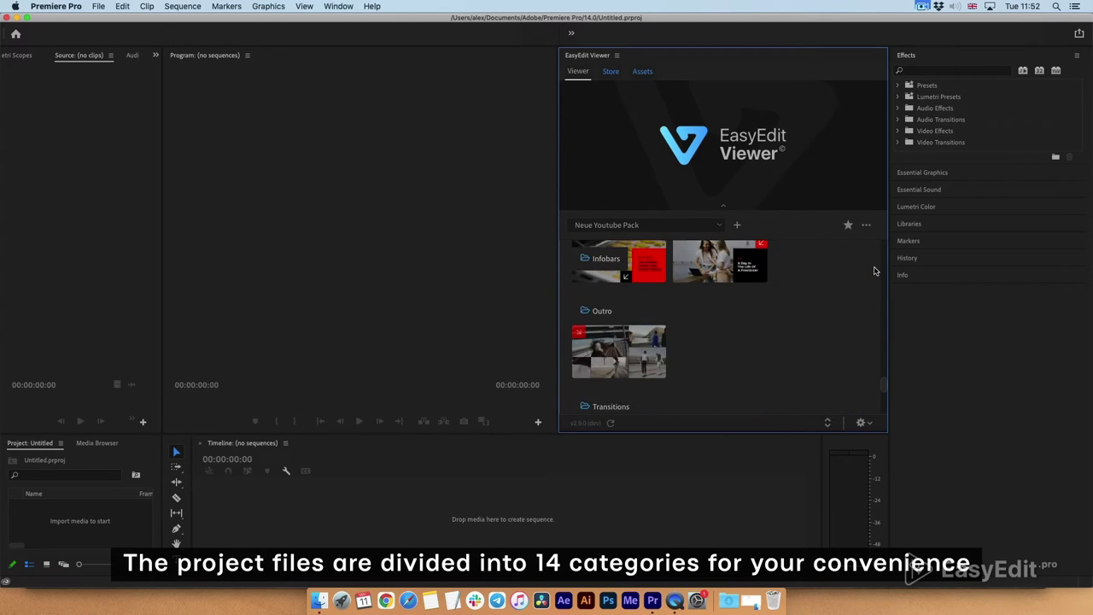
scroll(874, 270, "down", 2)
scroll(874, 271, "down", 2)
scroll(874, 270, "down", 1)
scroll(873, 271, "down", 1)
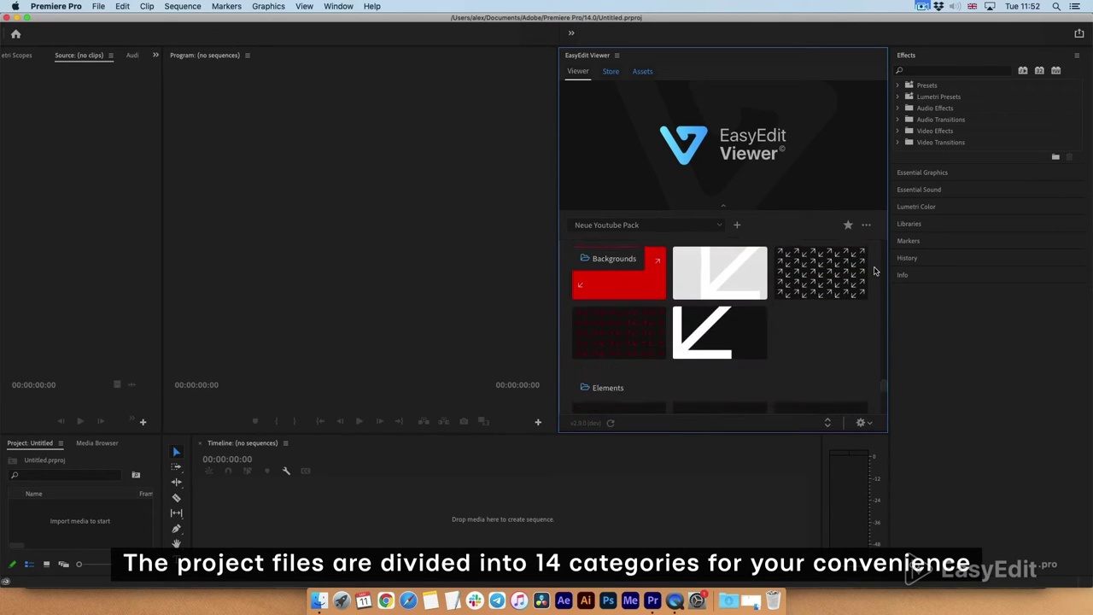
scroll(874, 271, "down", 3)
scroll(874, 270, "down", 1)
scroll(873, 271, "down", 2)
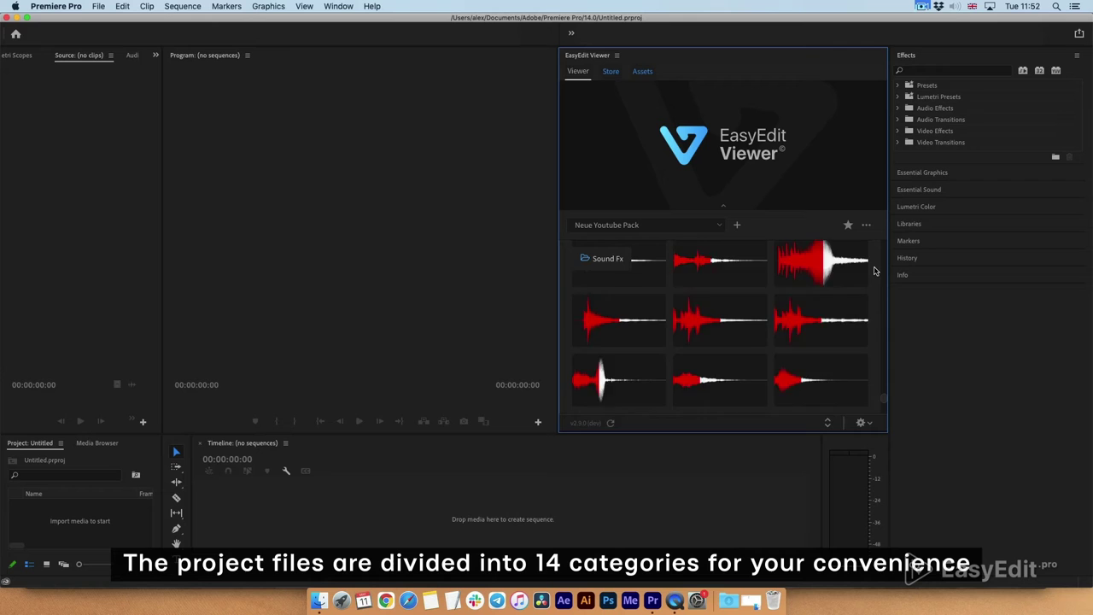
scroll(873, 271, "down", 1)
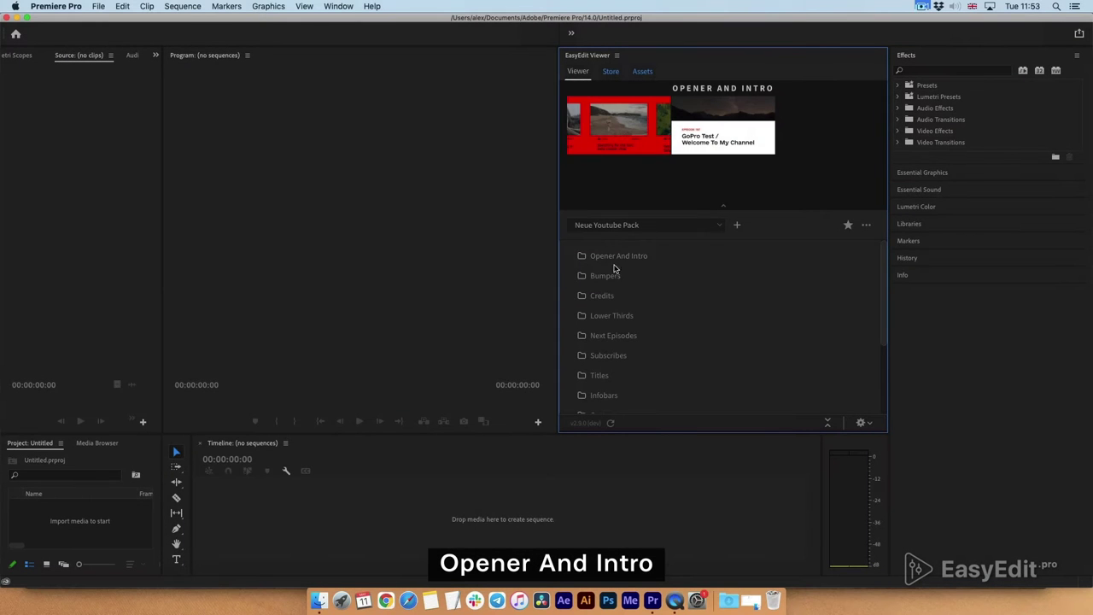
- Preview the Bumpers, Credits, Lower Thirds, Next Episodes, Subscribes, Titles and Infobars templates
left_click(604, 276)
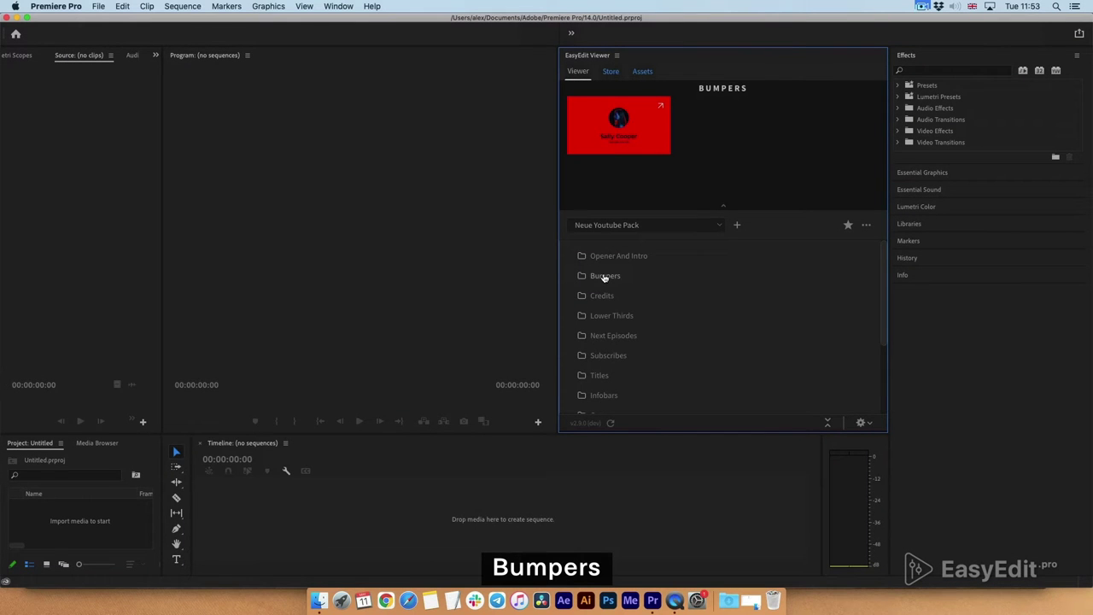
left_click(601, 296)
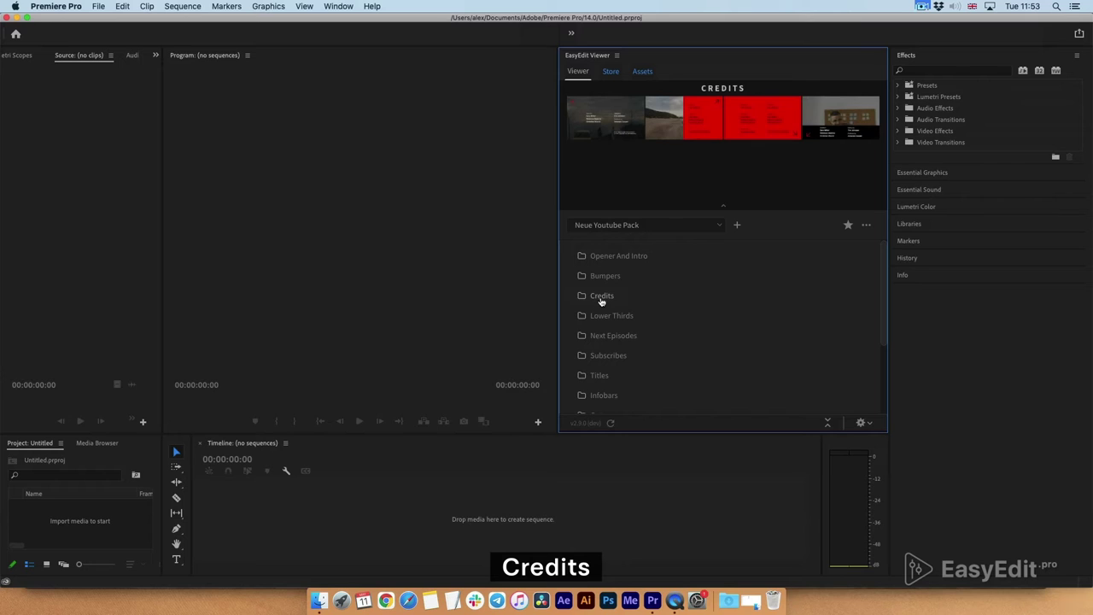
left_click(607, 316)
left_click(606, 335)
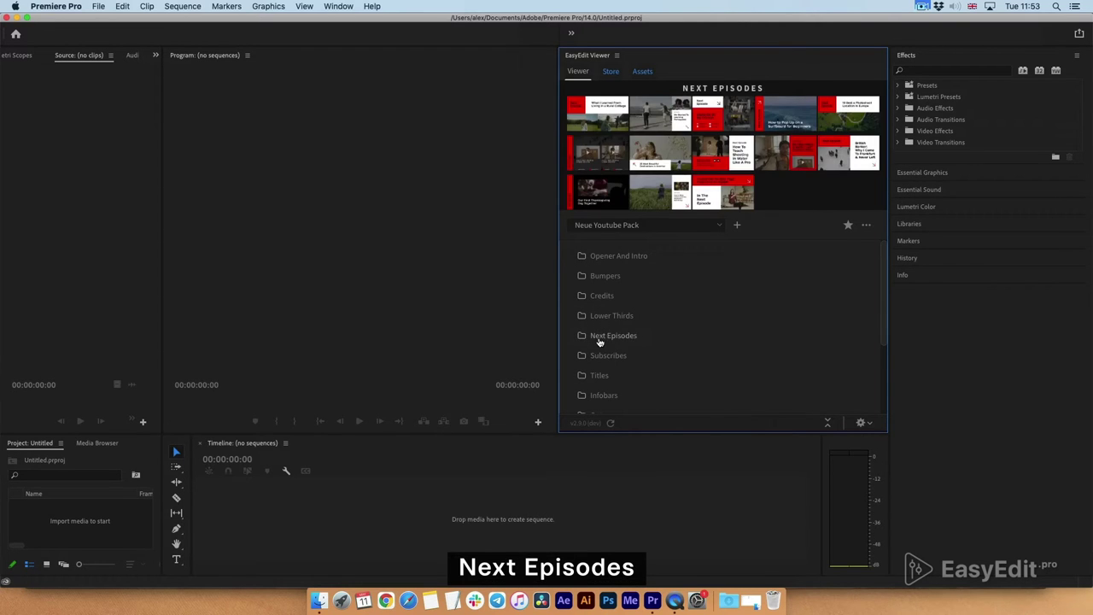
left_click(600, 356)
left_click(598, 374)
left_click(600, 393)
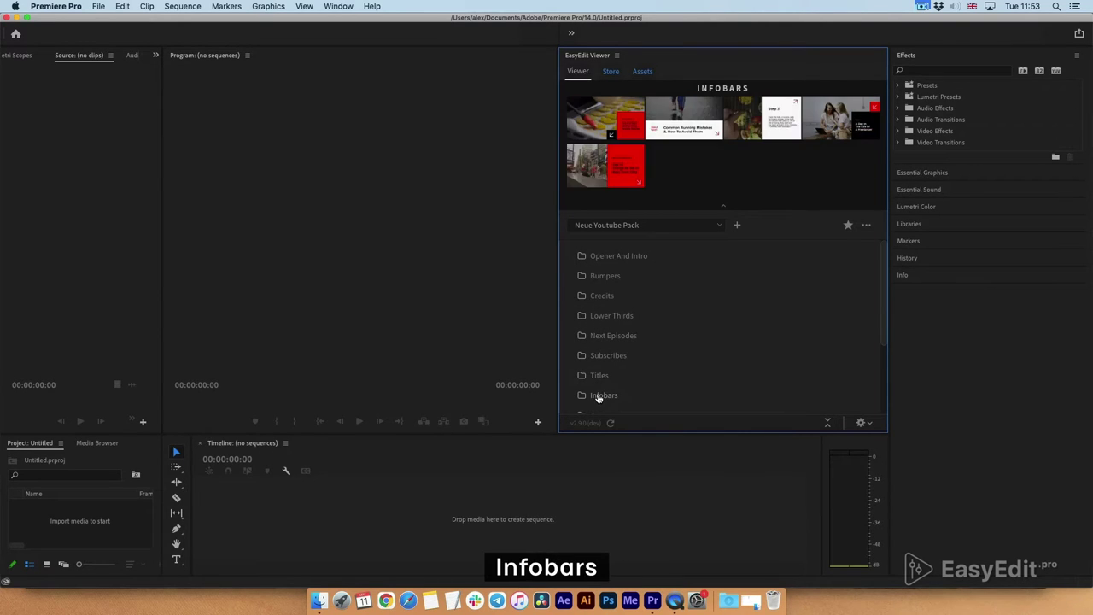
- Preview the Outro, Transitions, Quotes and Backgrounds templates further down the list
scroll(600, 394, "down", 1)
scroll(600, 393, "down", 1)
left_click(601, 385)
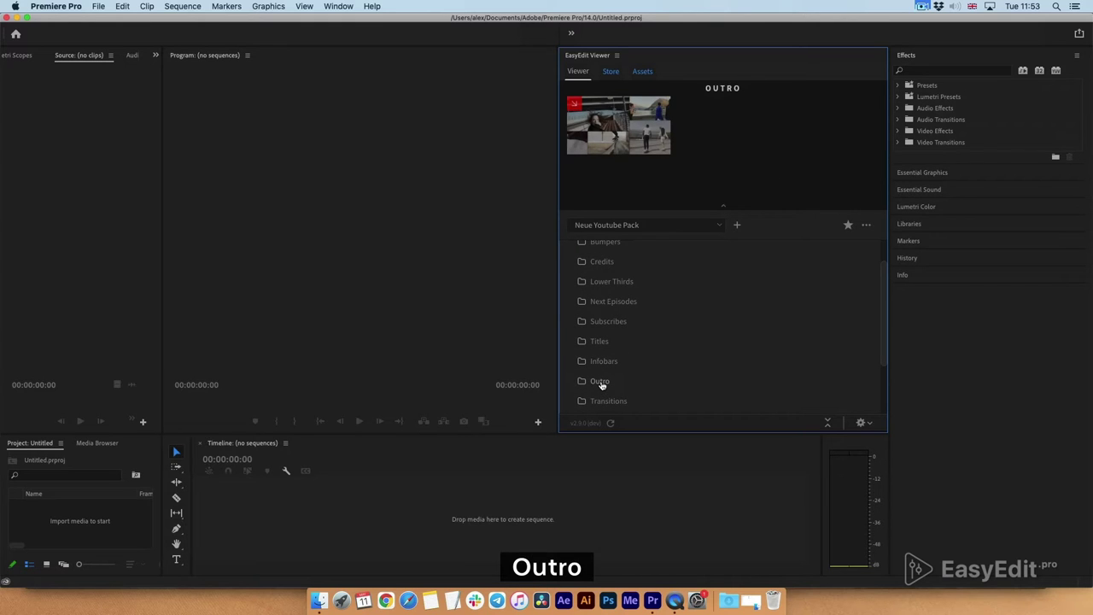
left_click(610, 399)
scroll(654, 383, "down", 2)
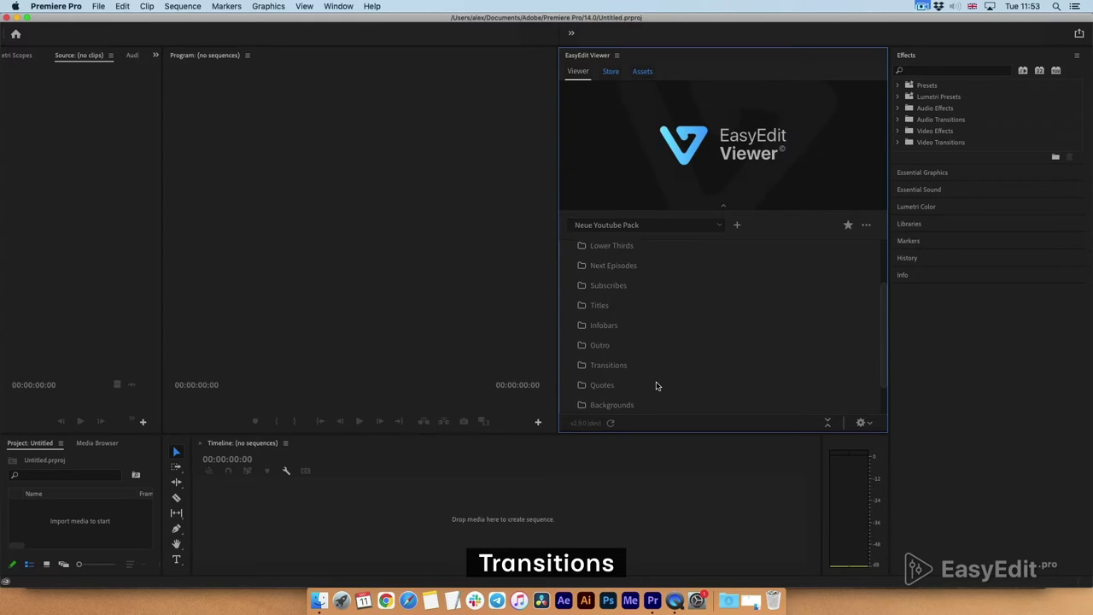
scroll(657, 383, "down", 2)
left_click(610, 345)
left_click(610, 364)
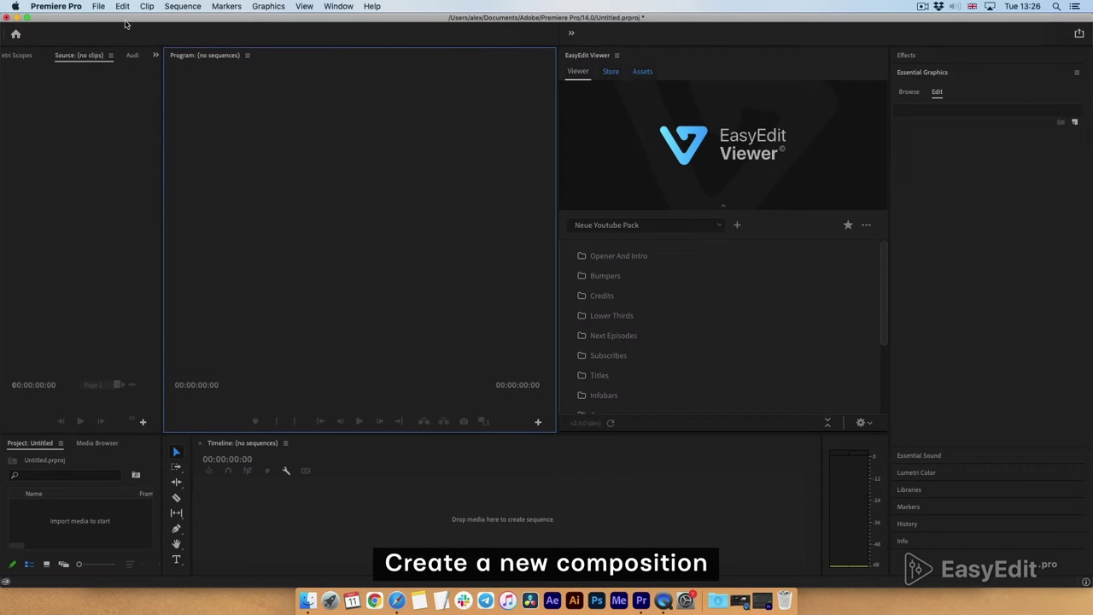
- Create a new sequence named Neue with an adjusted timebase in its Settings
left_click(122, 6)
left_click(256, 45)
type("Neue")
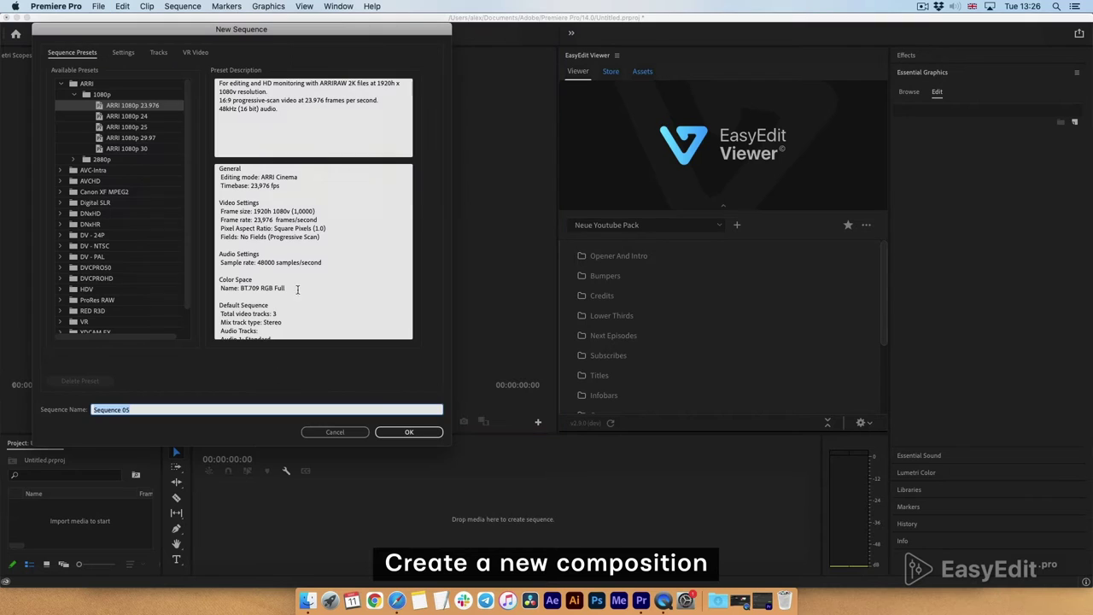
left_click(123, 52)
left_click(231, 89)
left_click(214, 150)
left_click(409, 432)
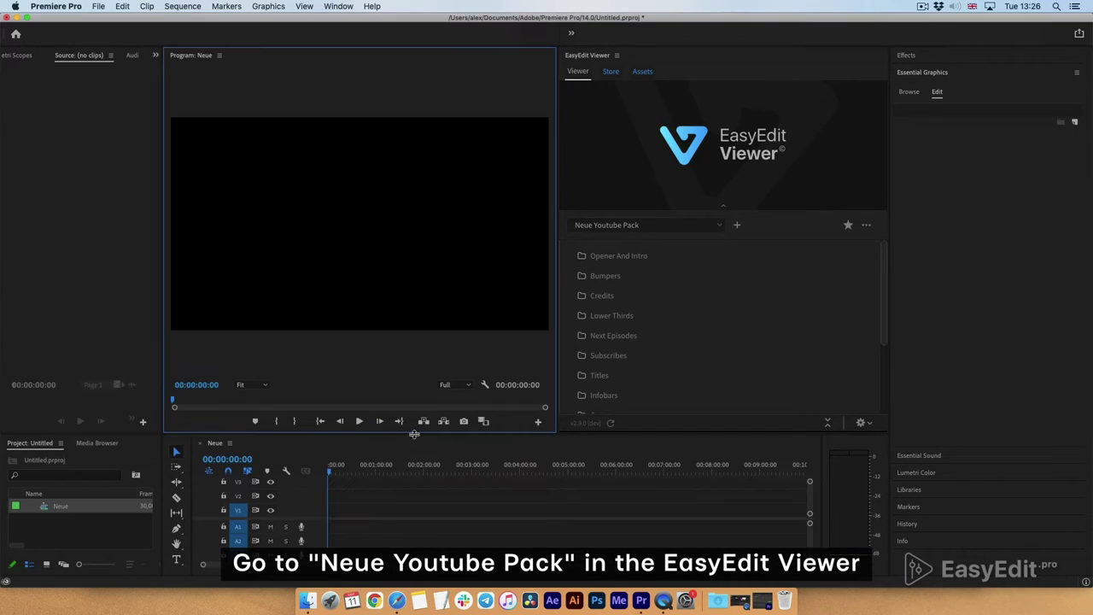
- Import a Next Episodes template into the Neue sequence and play it back from the start
left_click(724, 336)
scroll(886, 296, "down", 3)
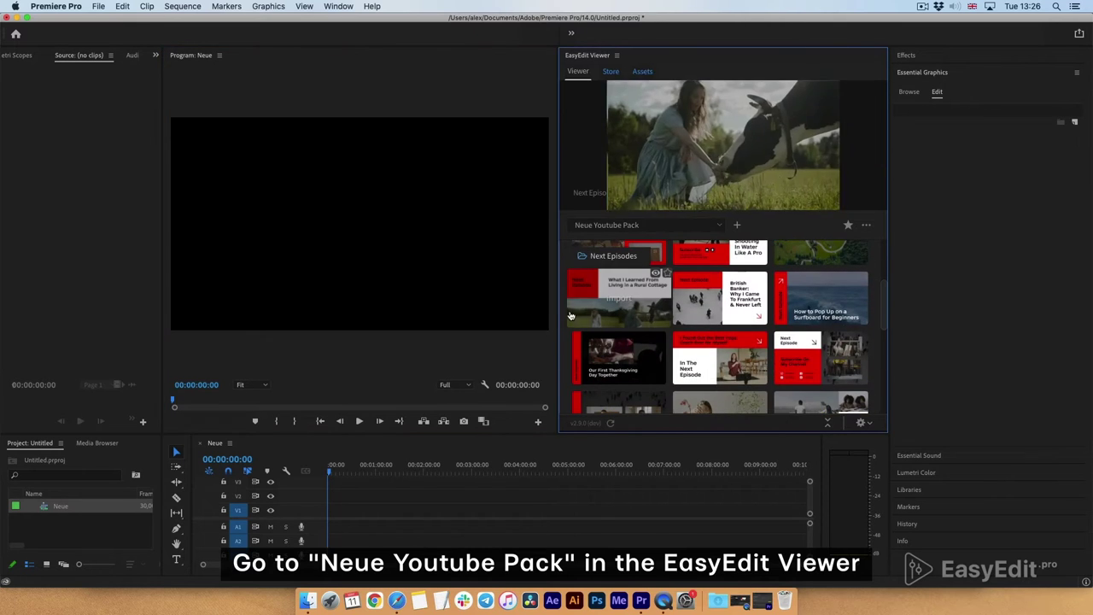
left_click(618, 298)
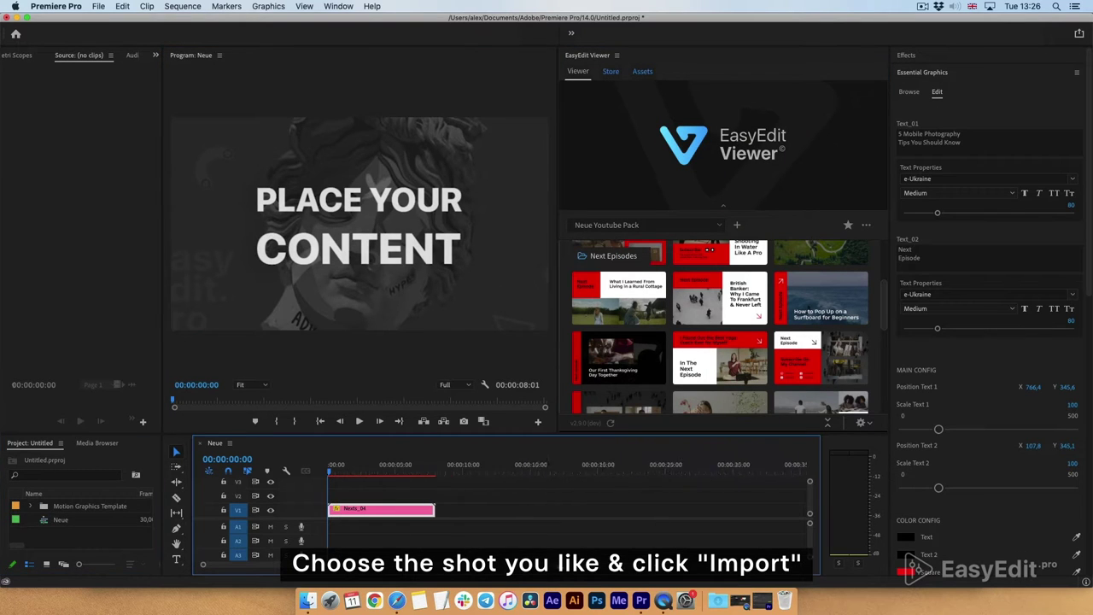
left_click(359, 421)
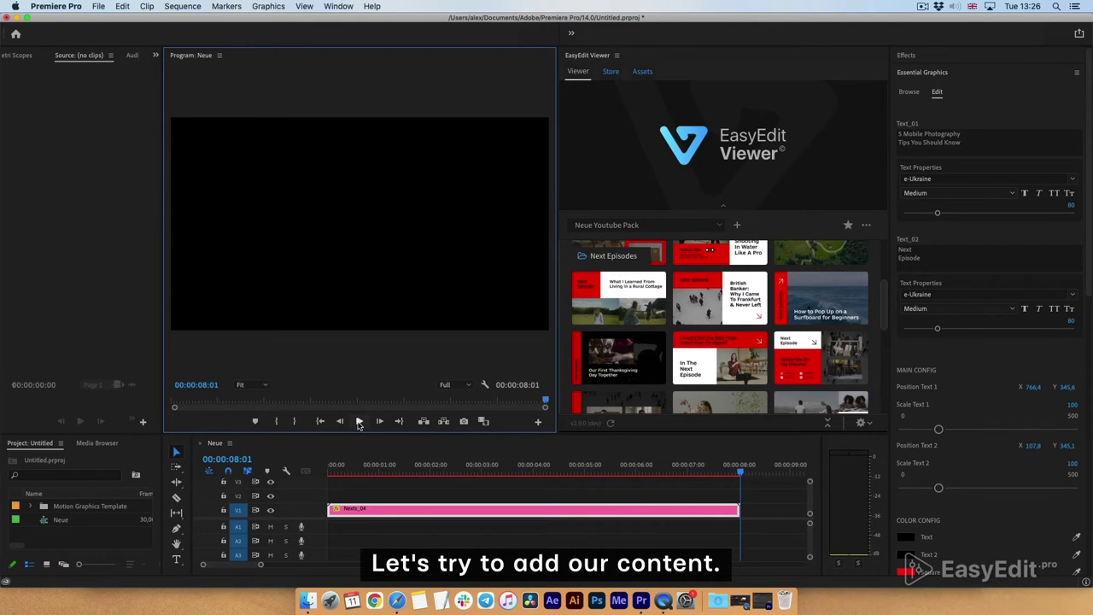
left_click(330, 468)
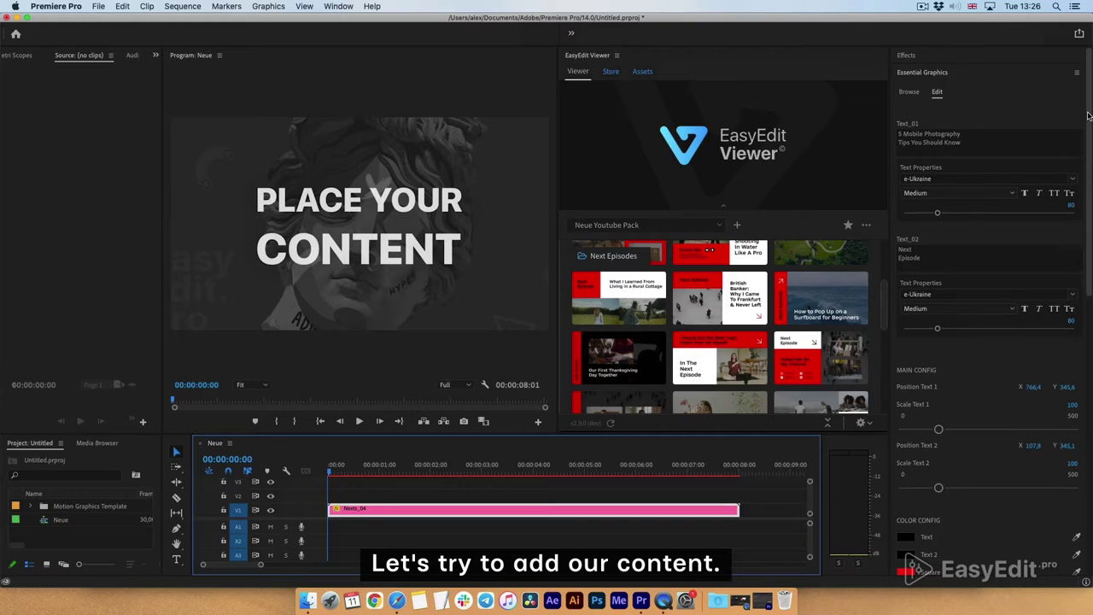
- Fill placeholder 1 with the clip 1.mp4 from Finder
scroll(991, 256, "down", 5)
scroll(1081, 250, "down", 3)
scroll(1025, 282, "down", 2)
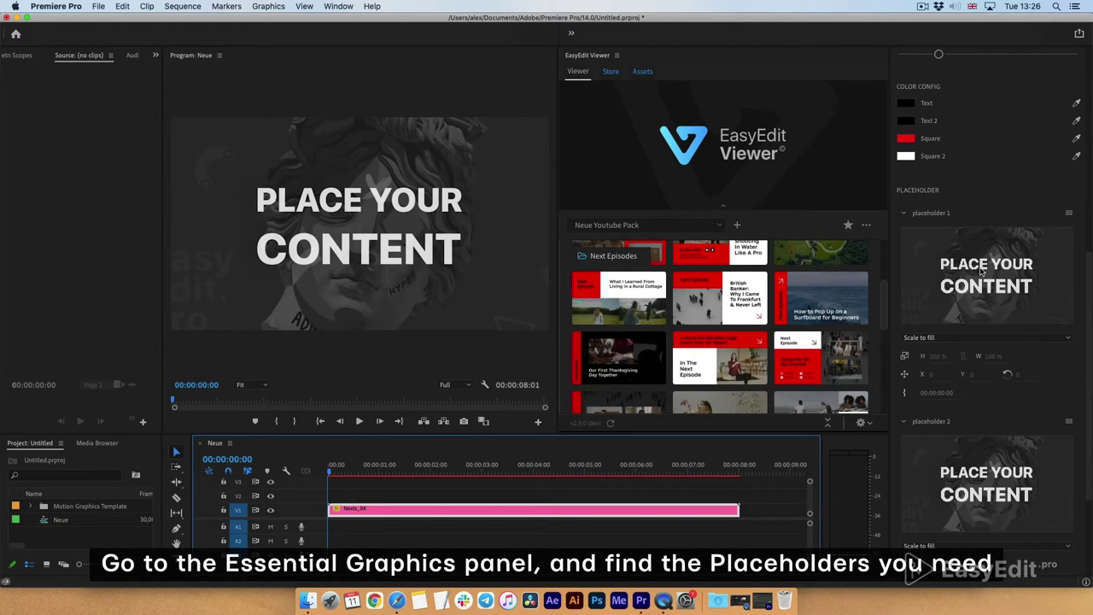
left_click(307, 600)
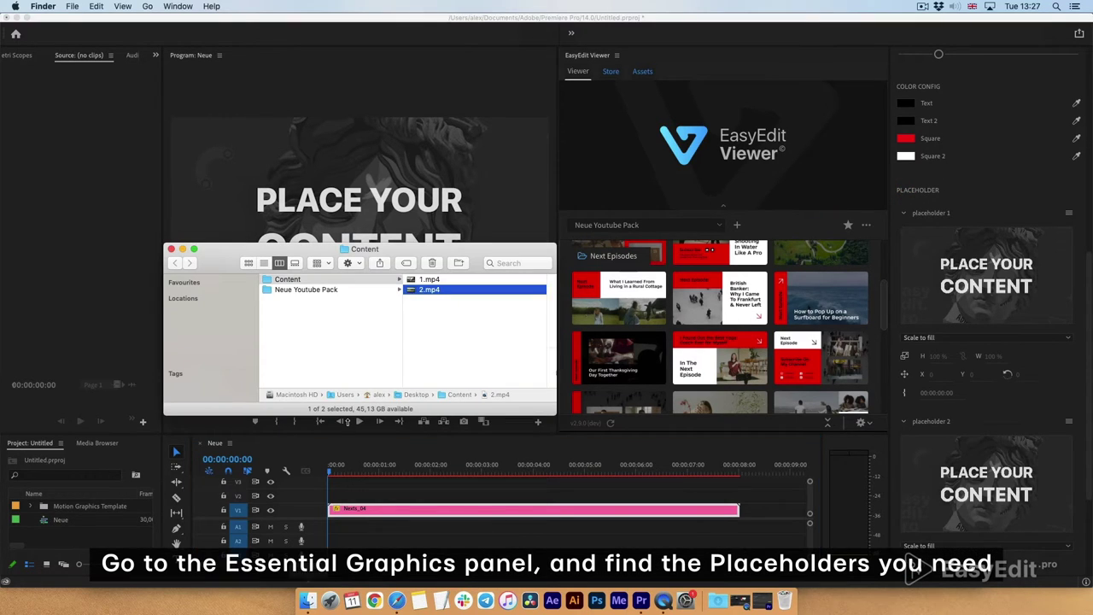
left_click(417, 281)
left_click_drag(303, 279, 961, 296)
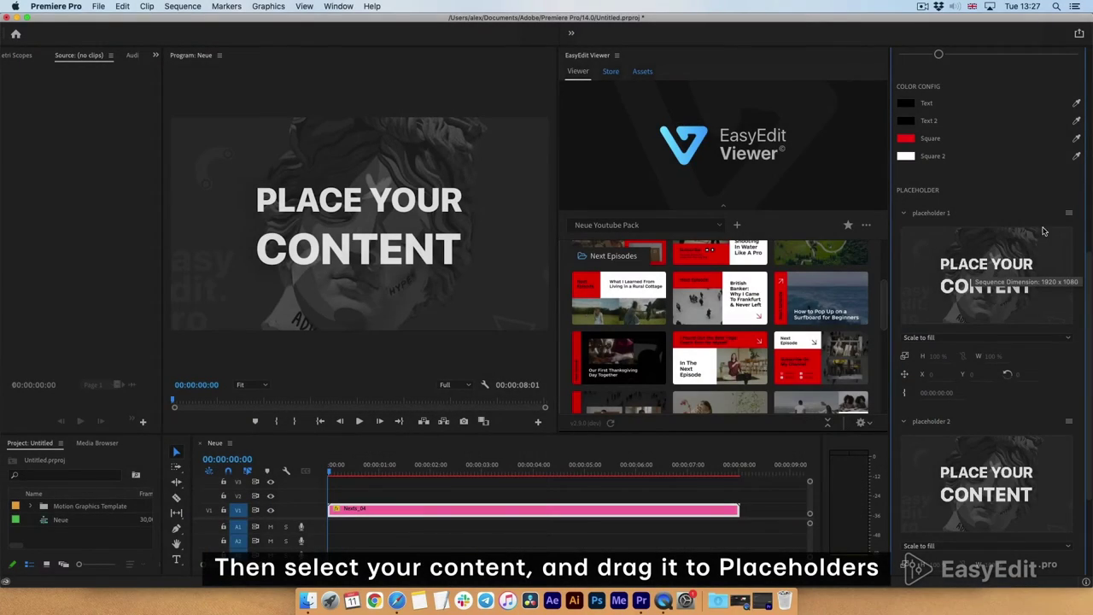
left_click(1069, 212)
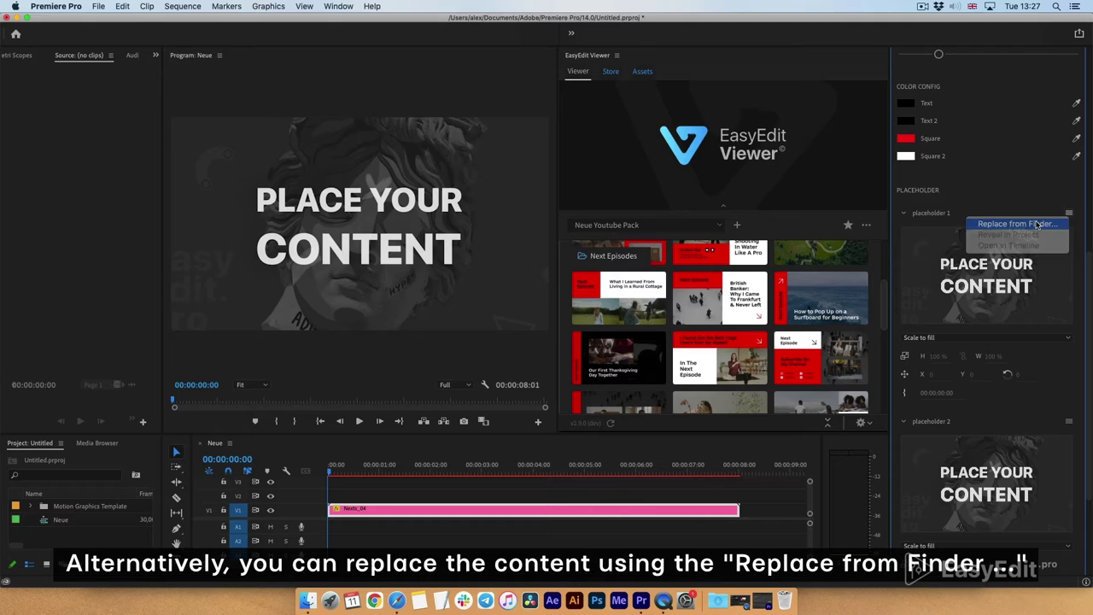
left_click(1038, 225)
left_click(743, 311)
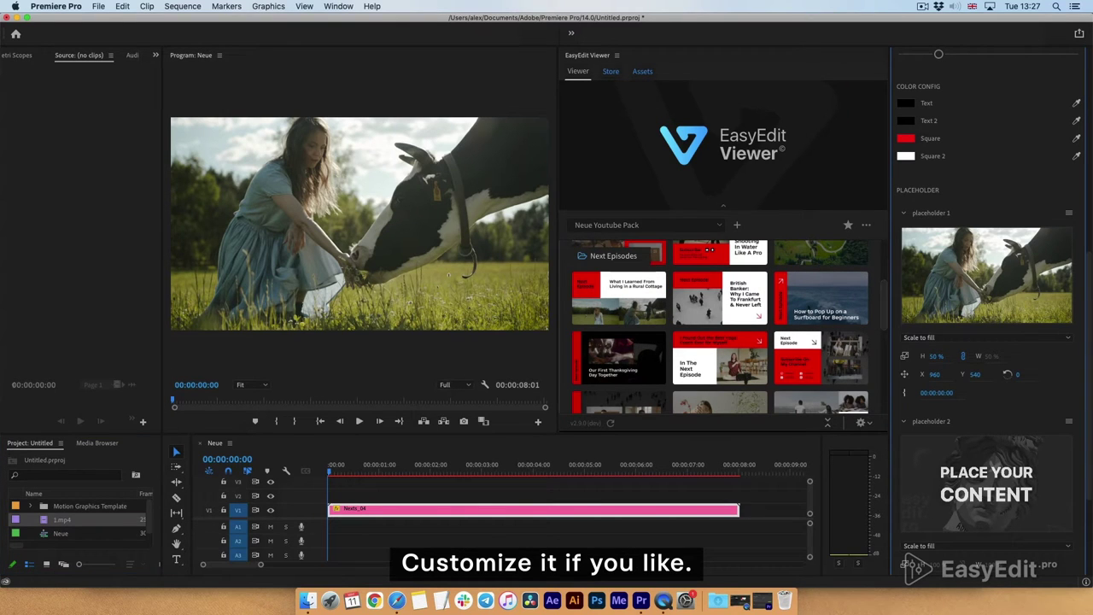
- Scale the placeholder 1 clip to 65% and shift it slightly down
left_click_drag(939, 356, 943, 357)
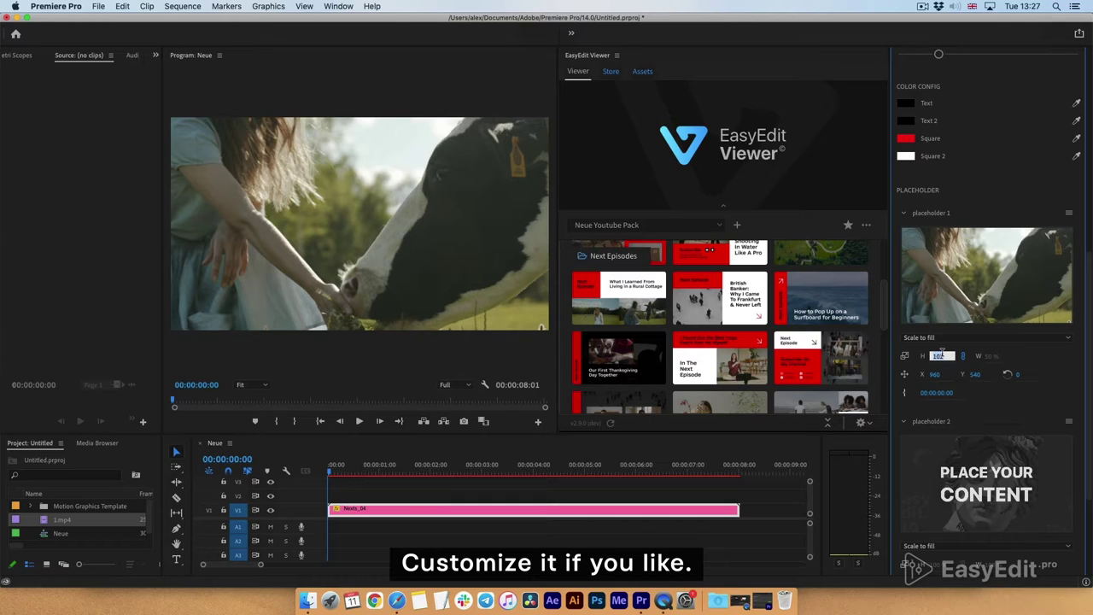
type("65")
key("Return")
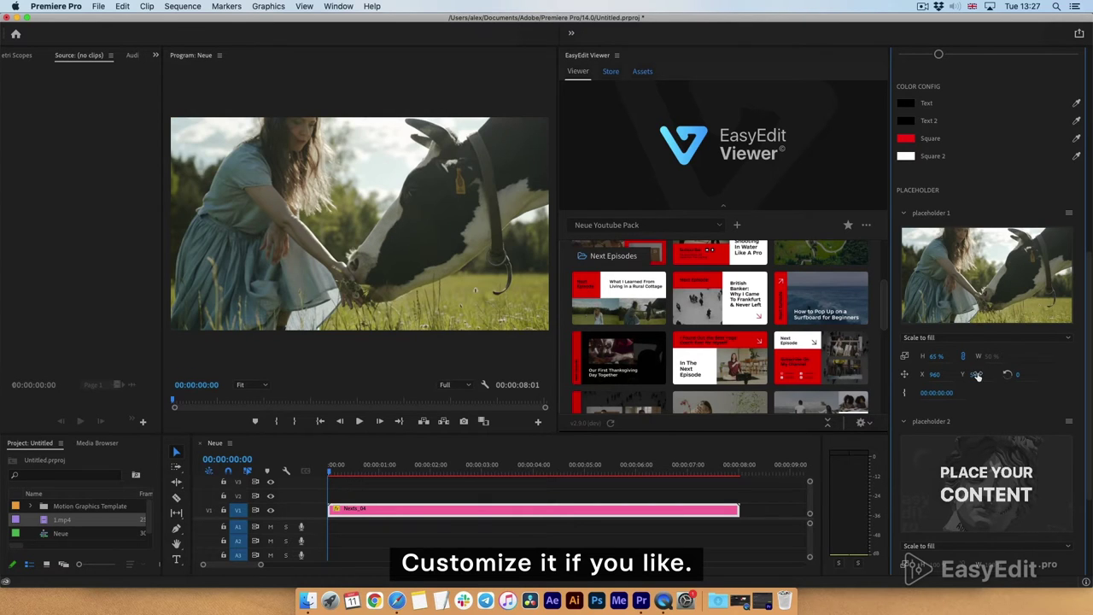
mouse_move(975, 374)
left_mouse_down()
mouse_move(940, 375)
mouse_move(948, 398)
left_mouse_up()
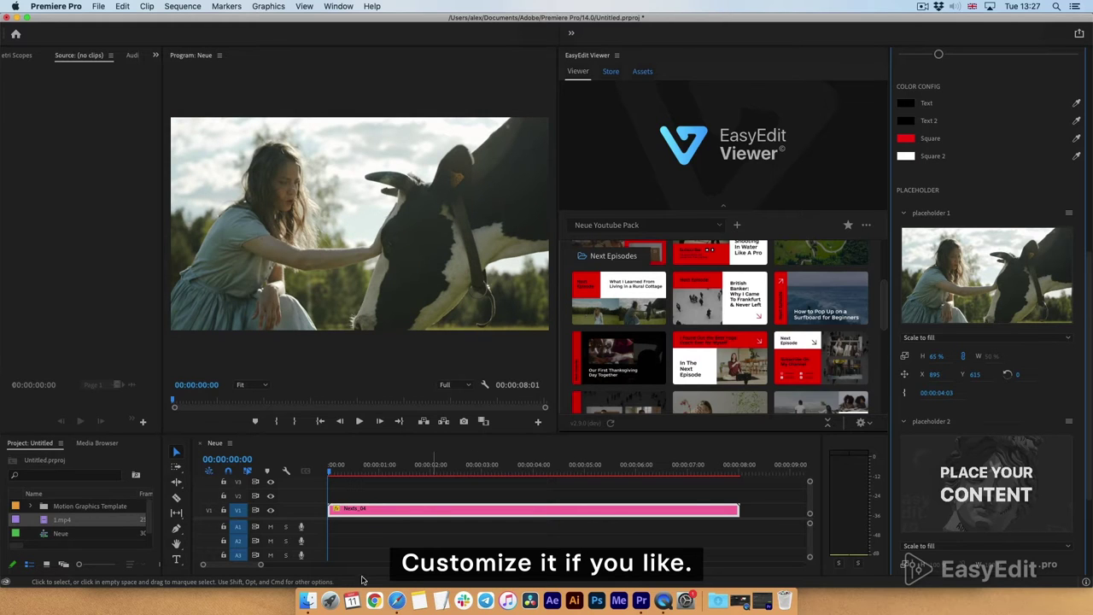
- Drop the clip 2.mp4 into placeholder 2
left_click(308, 601)
left_click_drag(302, 289, 1023, 497)
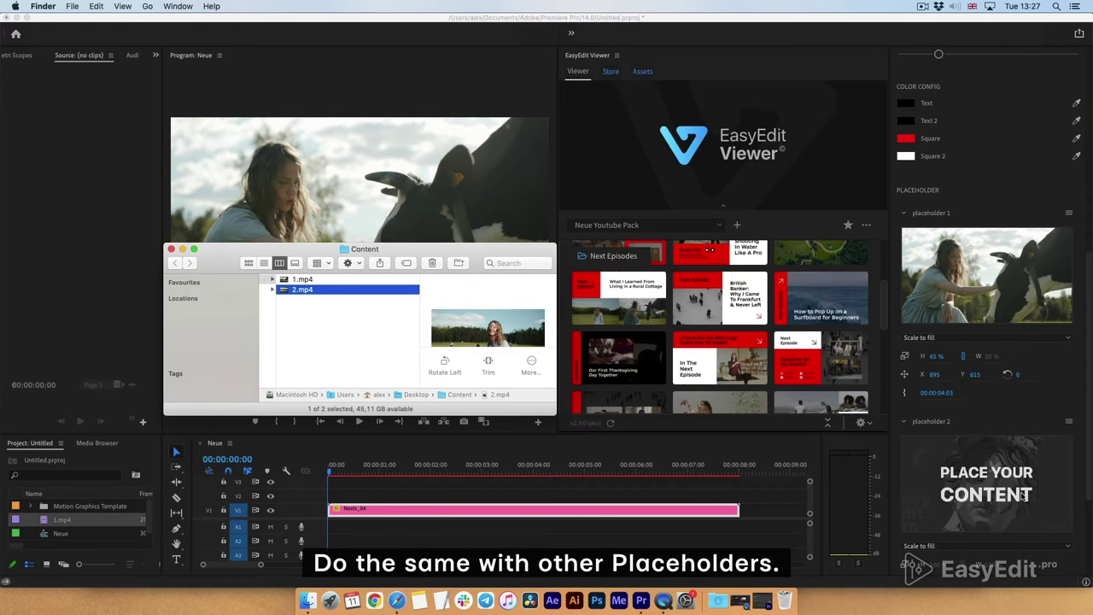
left_click(442, 545)
- Render and replace the template clip with Nexts_04_Rendered.mxf and play the result
right_click(372, 506)
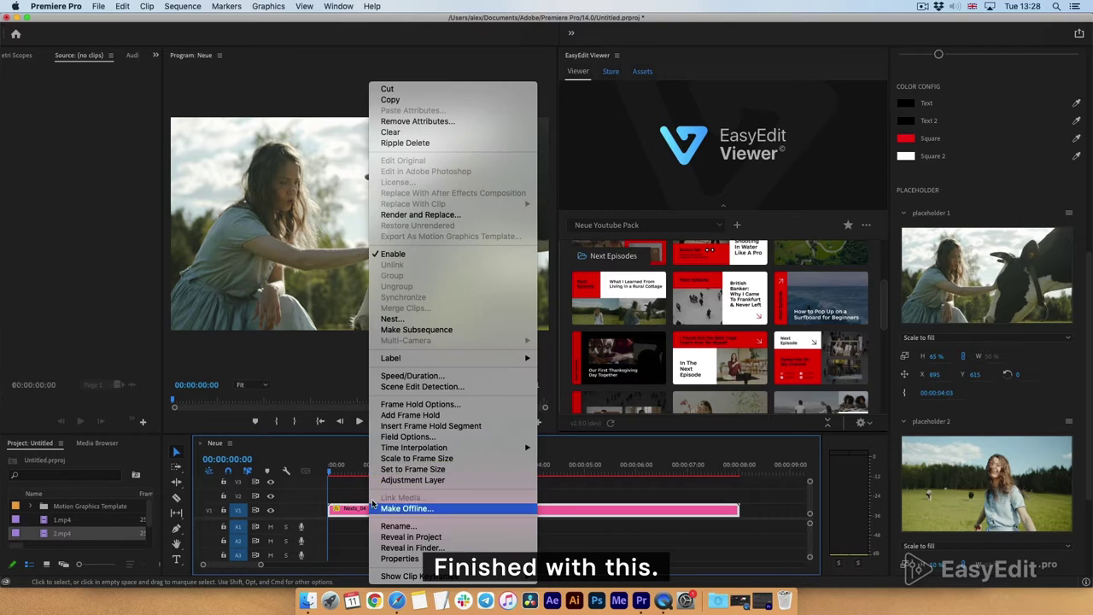
left_click(419, 215)
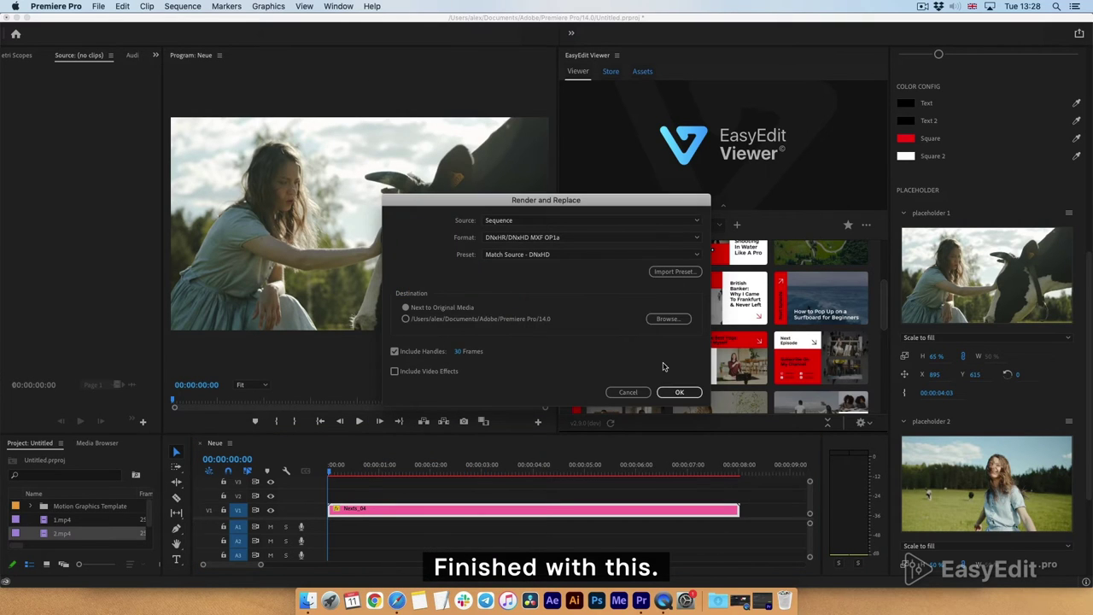
key("Return")
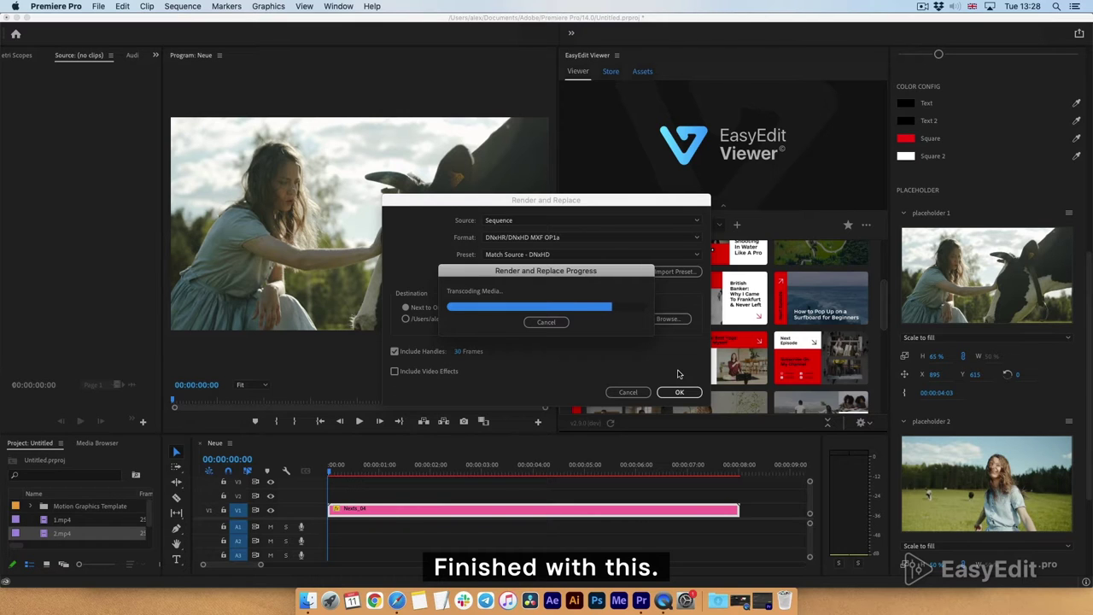
left_click(358, 421)
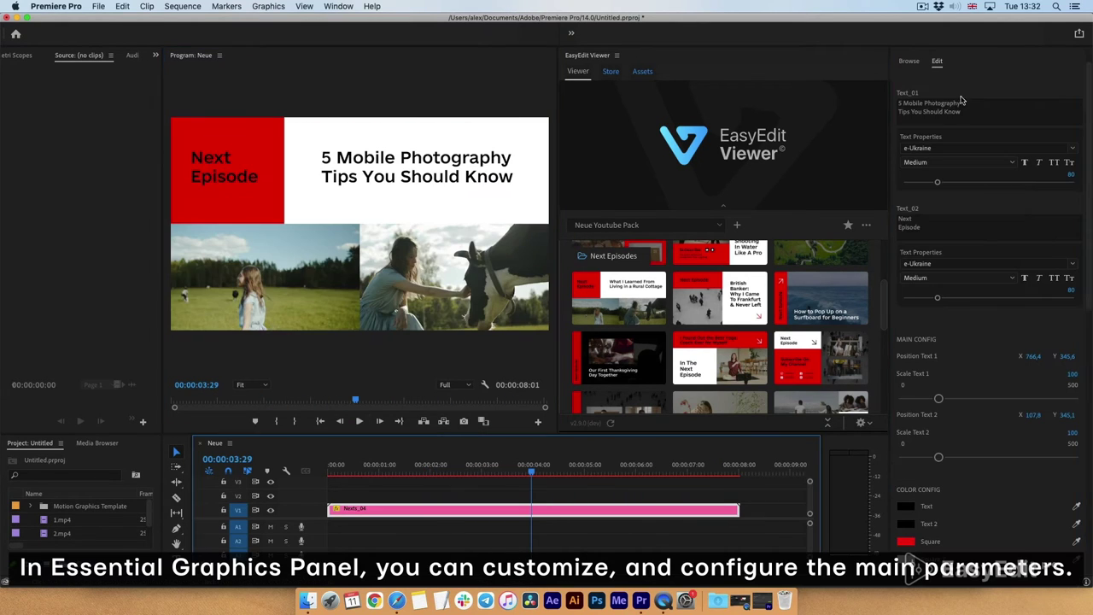
- Change the texts to 'Professionally Designed Video Templates' and 'Easyedit Studio'
left_click(961, 101)
type("Professionally Designed Video Templates")
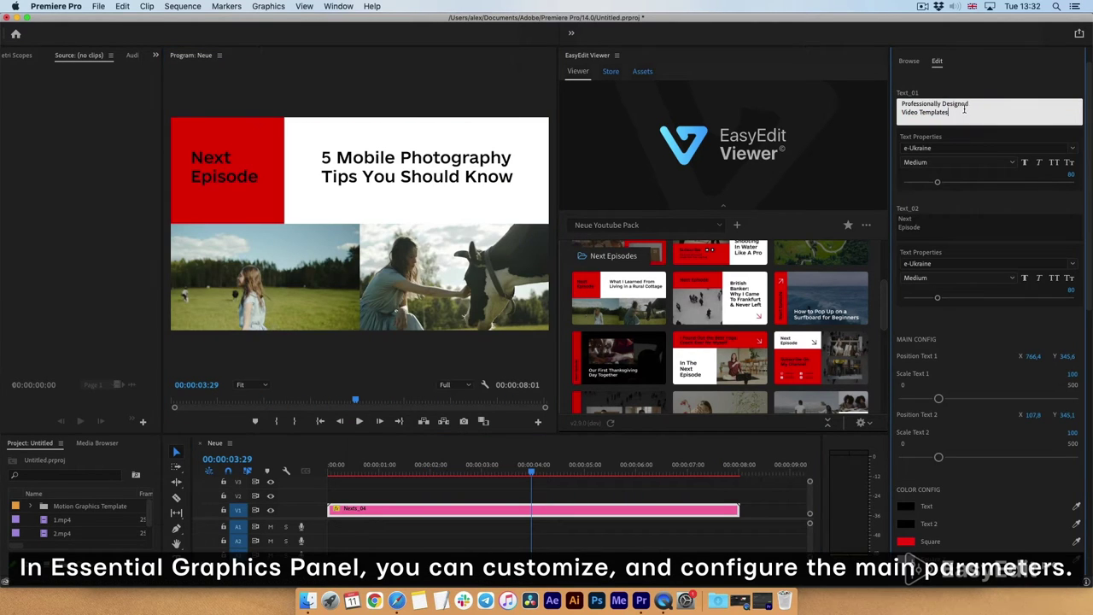
left_click(940, 227)
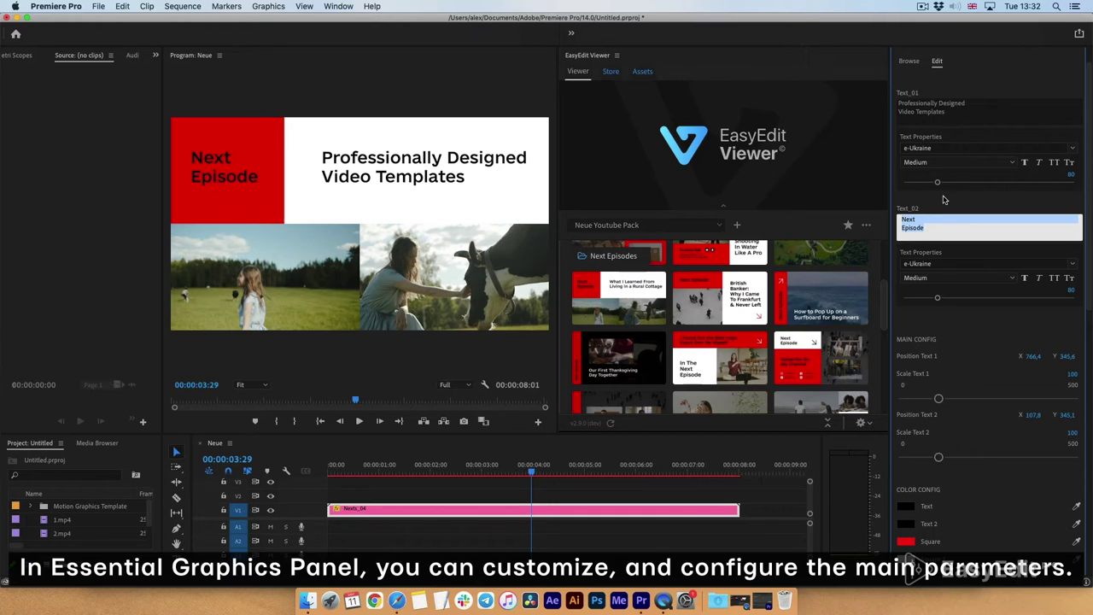
type("Easyedi")
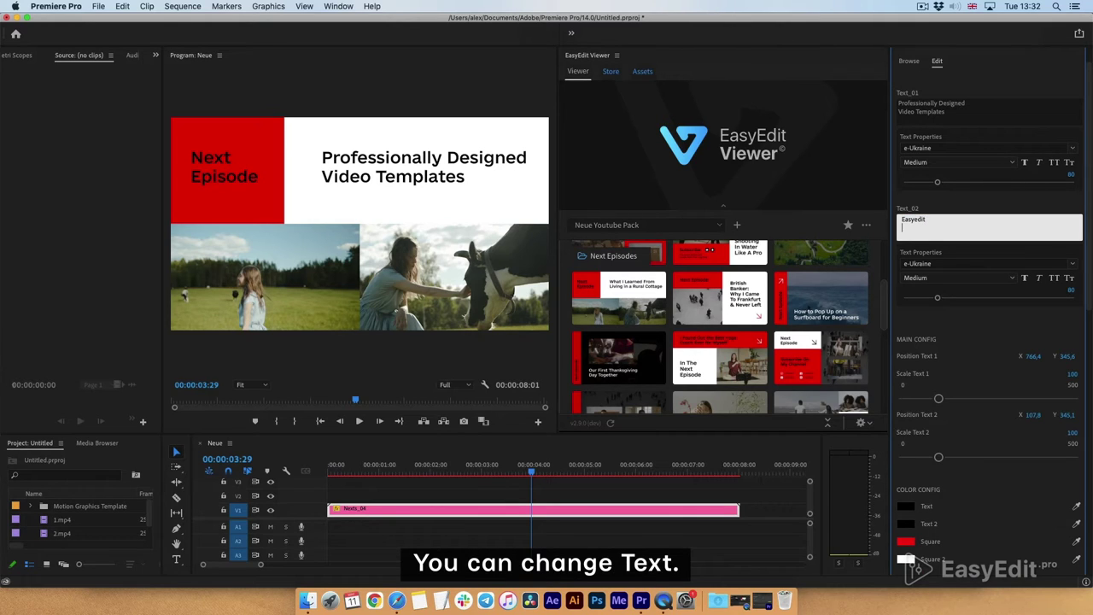
left_click(954, 318)
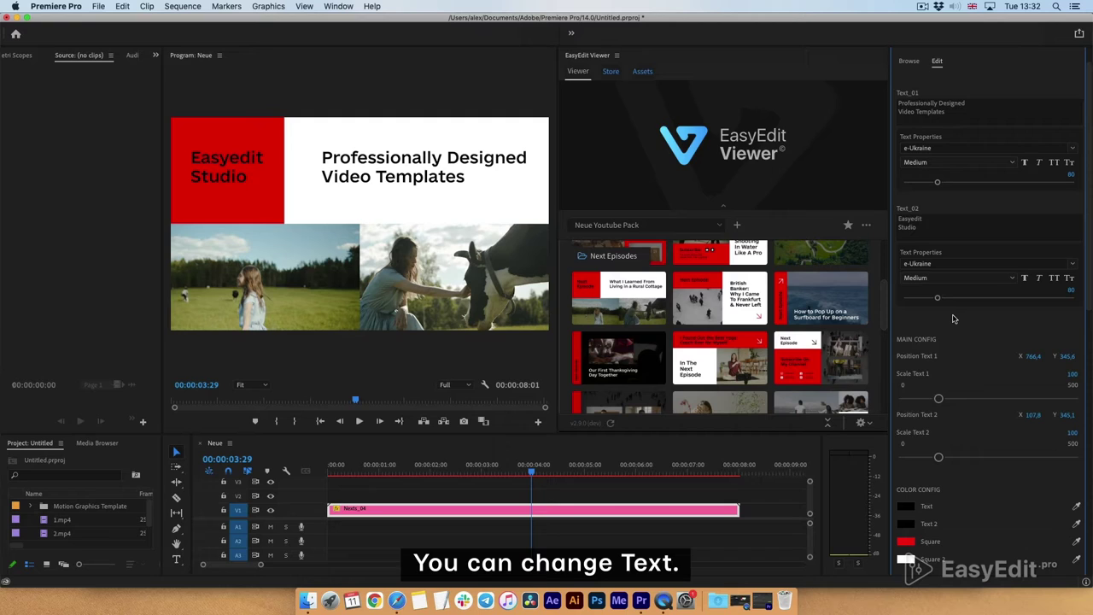
- Shrink both text blocks, Easyedit Studio to 77, and reposition Easyedit Studio
scroll(996, 316, "down", 3)
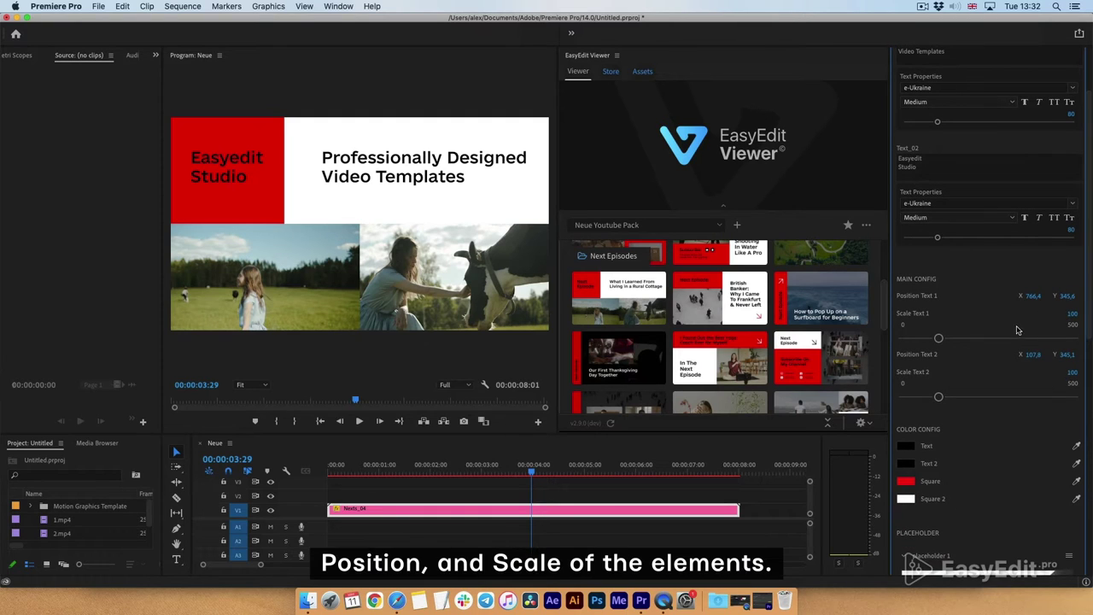
left_click_drag(941, 340, 938, 339)
left_click_drag(938, 391, 930, 395)
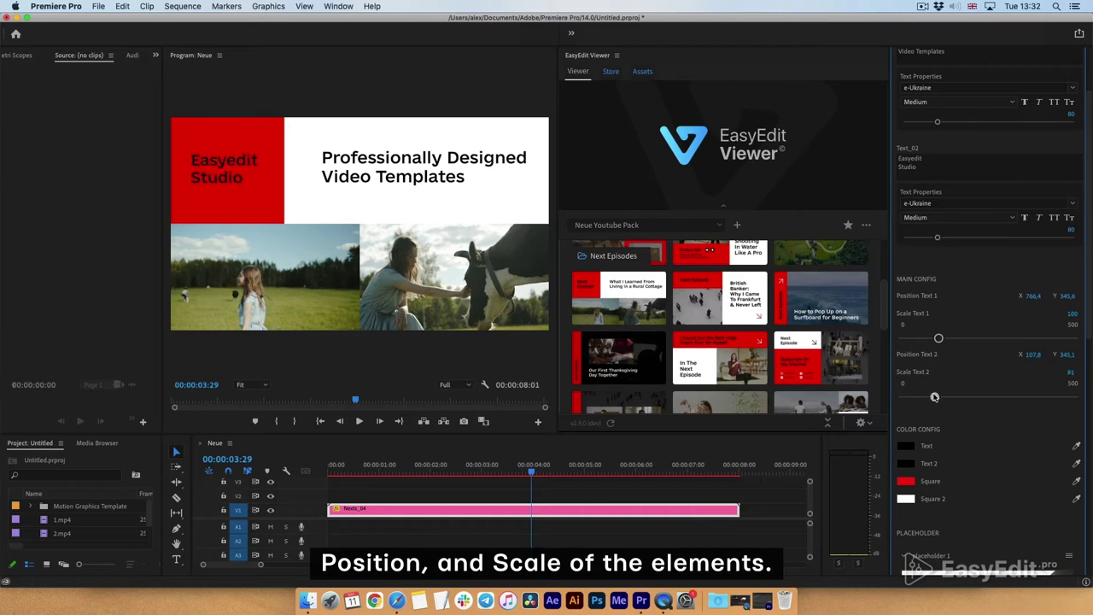
left_click_drag(1072, 351, 1039, 358)
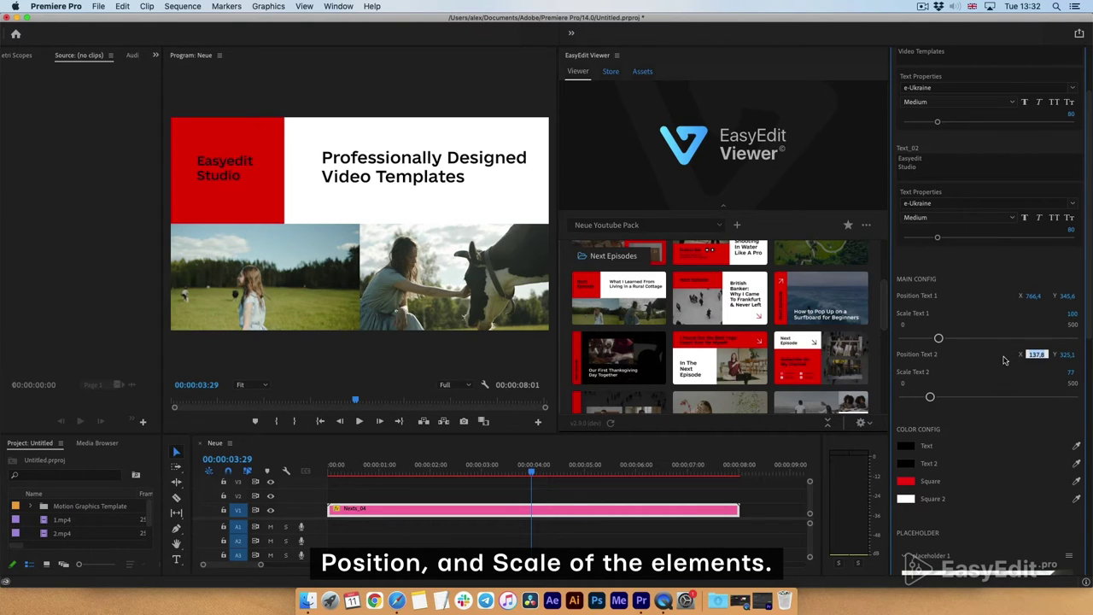
mouse_move(1073, 314)
left_mouse_down()
mouse_move(1083, 315)
mouse_move(1071, 295)
left_mouse_up()
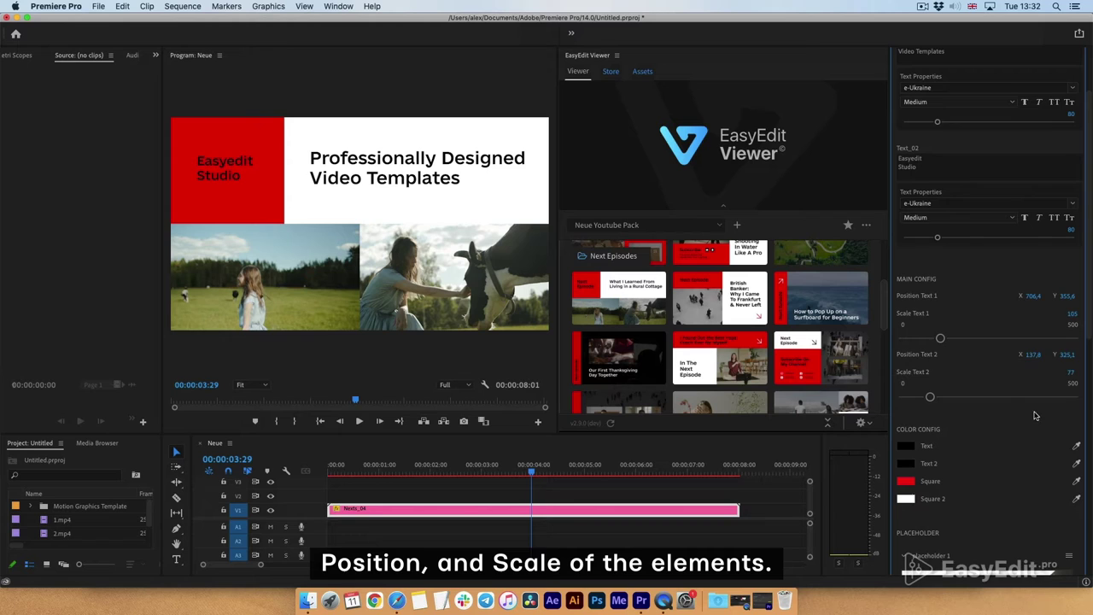
scroll(1034, 416, "down", 2)
- Color the headline text purple and the right background light blue
scroll(1025, 359, "down", 2)
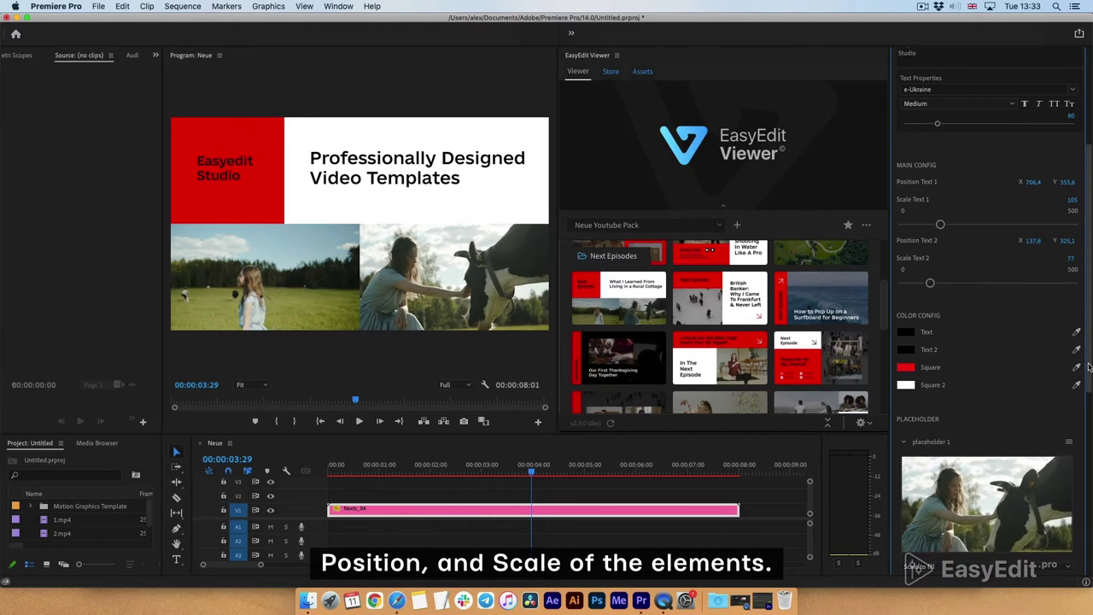
left_click(907, 332)
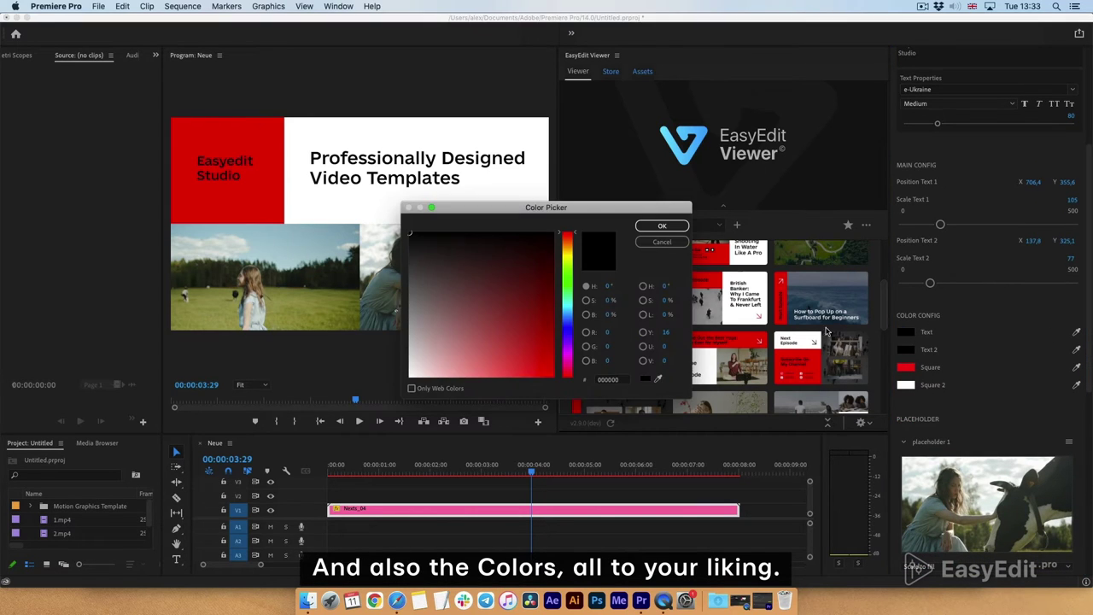
left_click(530, 333)
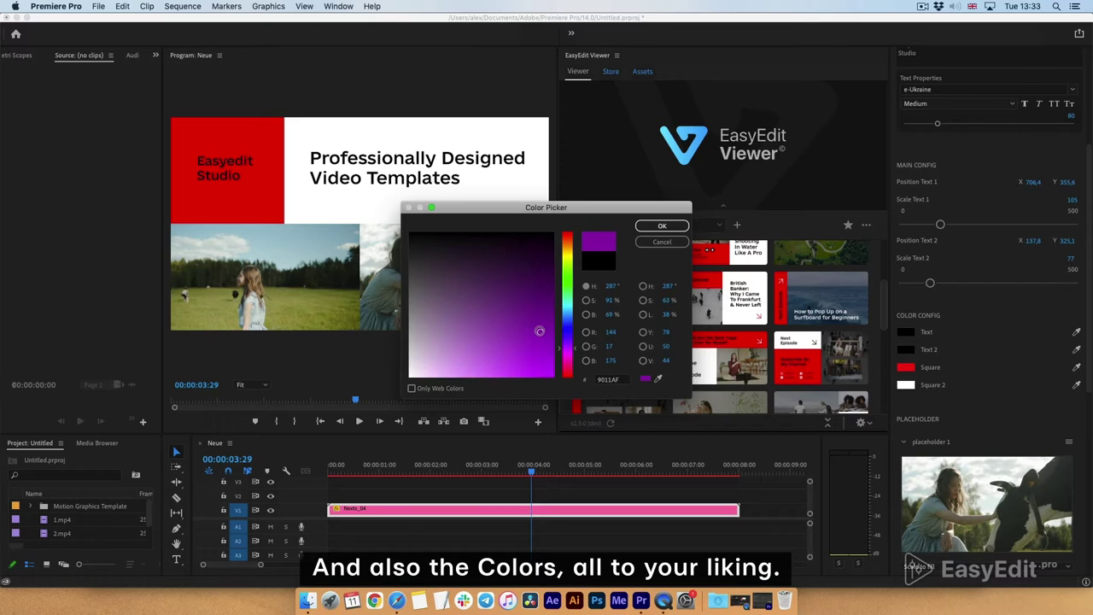
left_click(662, 226)
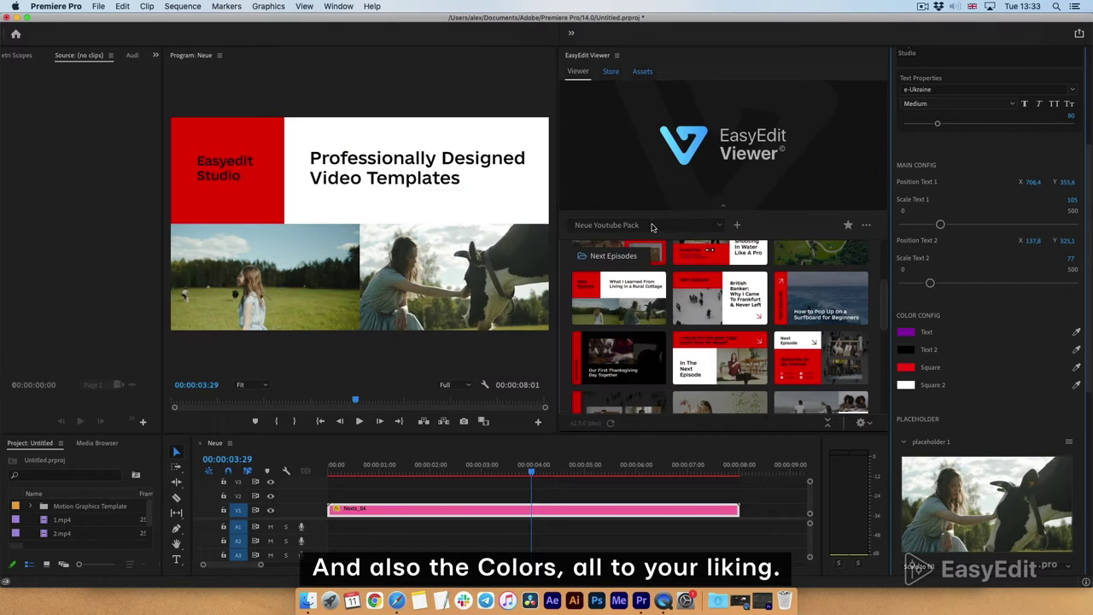
left_click(906, 385)
left_click(567, 314)
left_click(525, 368)
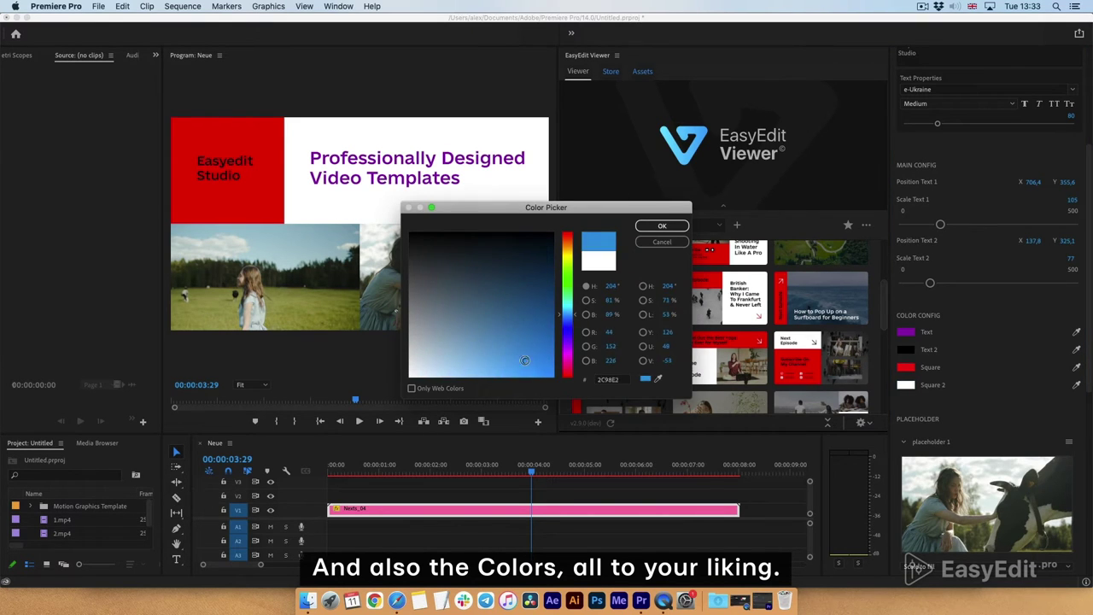
left_click(661, 226)
- Refine the headline to a brighter purple and the background to a deeper blue
left_click(906, 331)
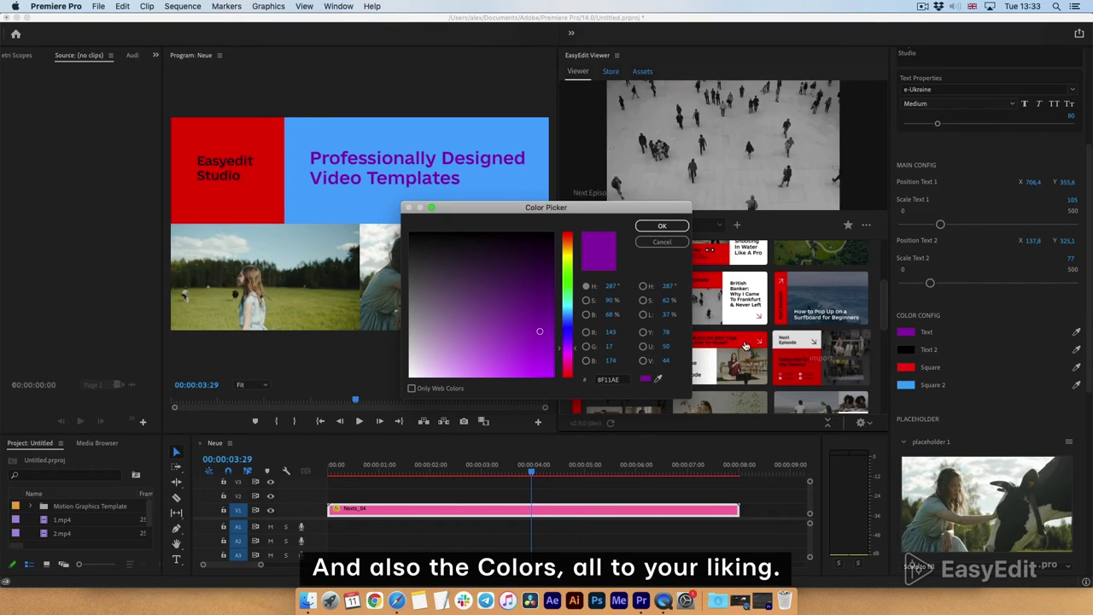
left_click(526, 353)
left_click_drag(527, 352, 512, 361)
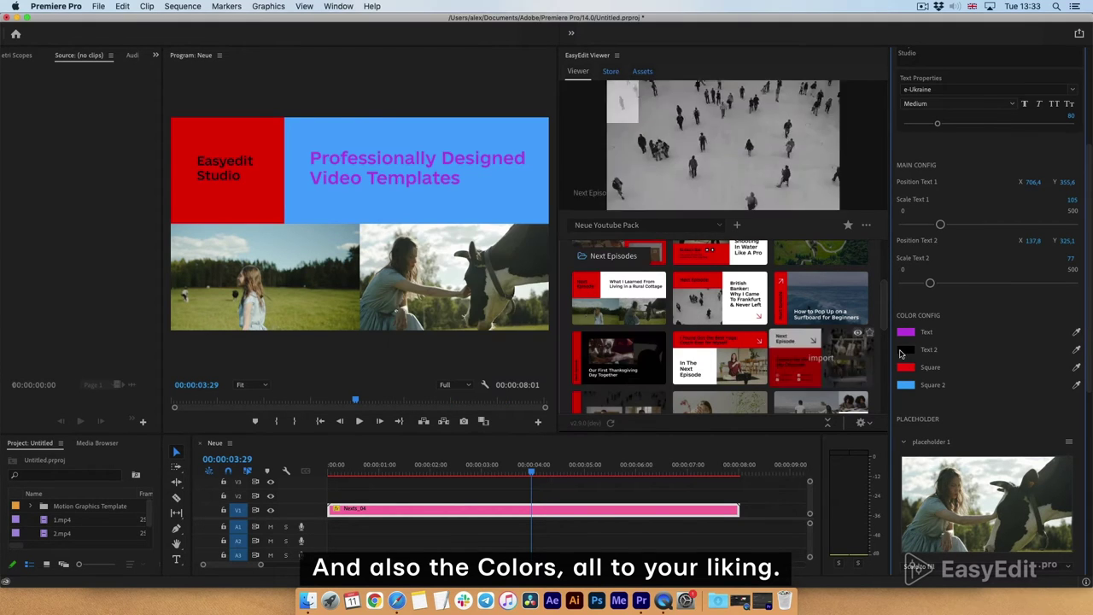
left_click(657, 227)
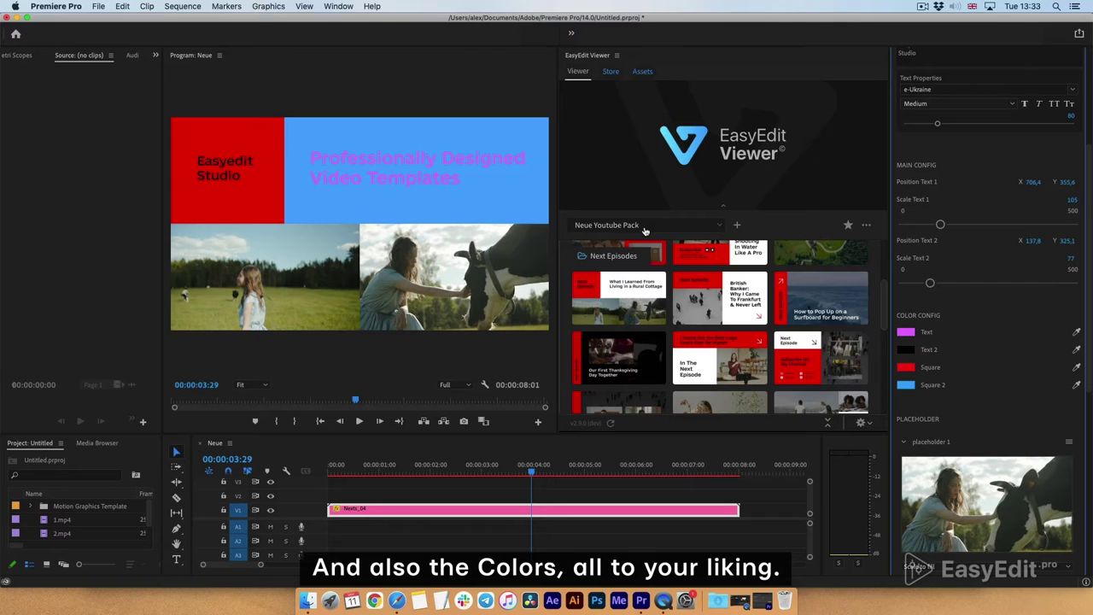
left_click(905, 385)
left_click_drag(547, 363, 550, 348)
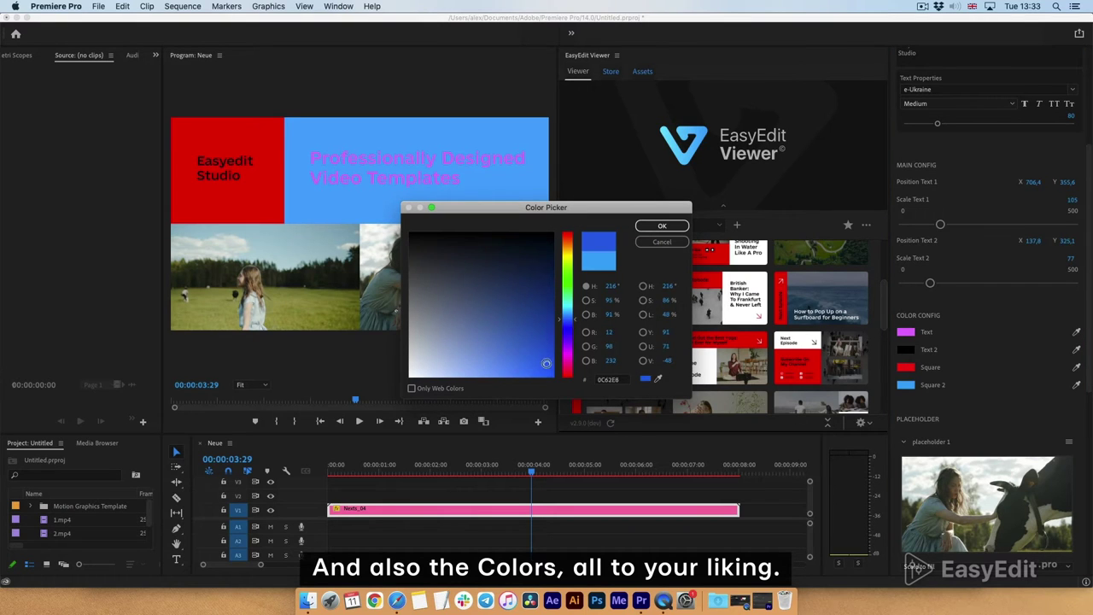
left_click(638, 228)
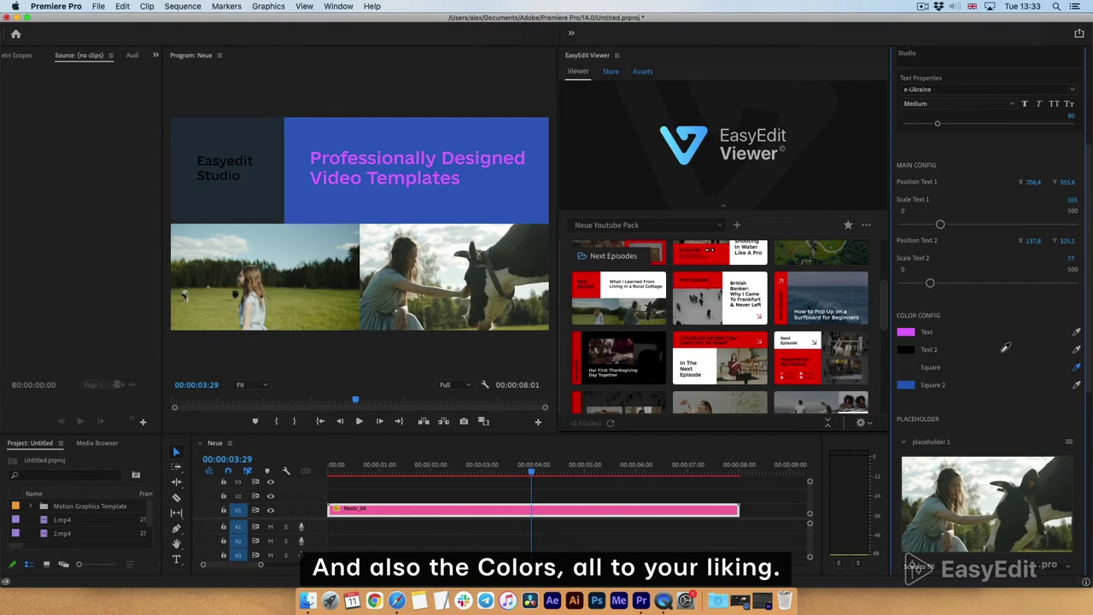
- Make the left square the headline pink and the Easyedit Studio text white
left_click(913, 332)
left_click(905, 349)
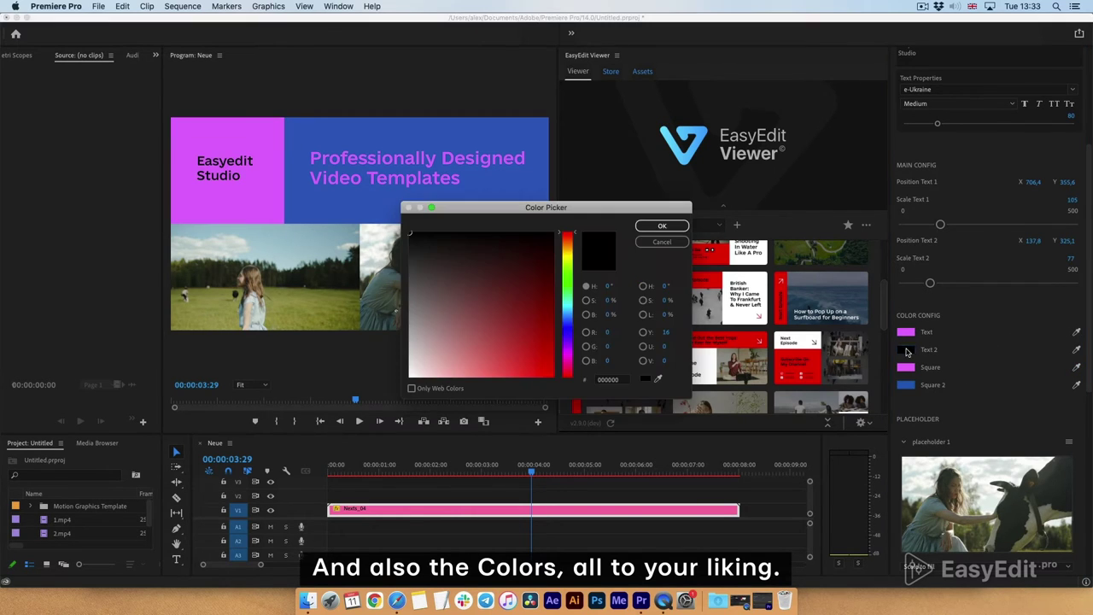
left_click(407, 379)
left_click(659, 236)
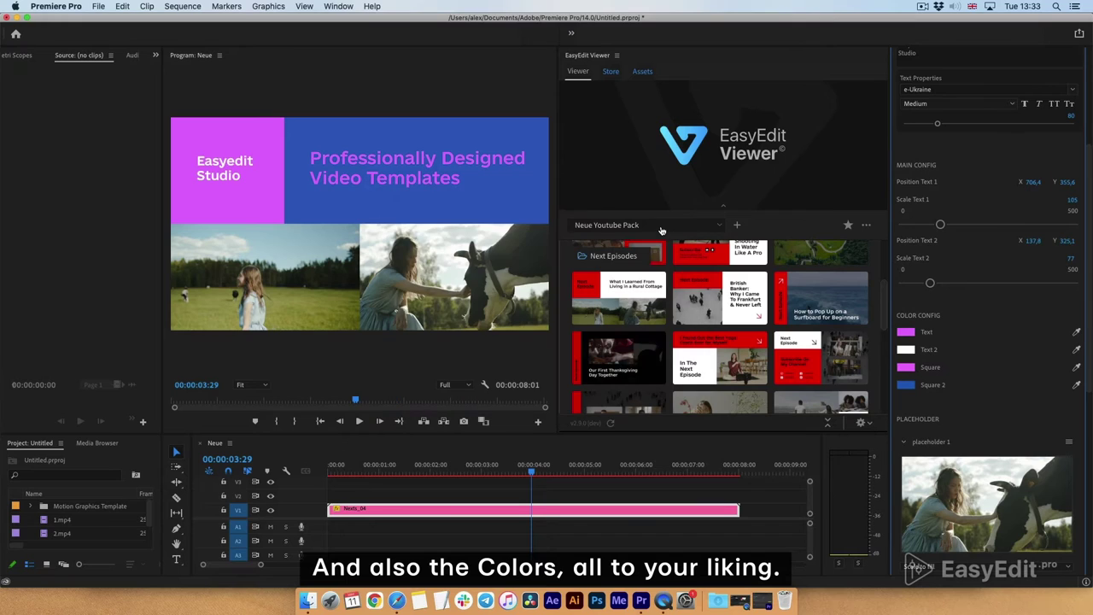
left_click(532, 474)
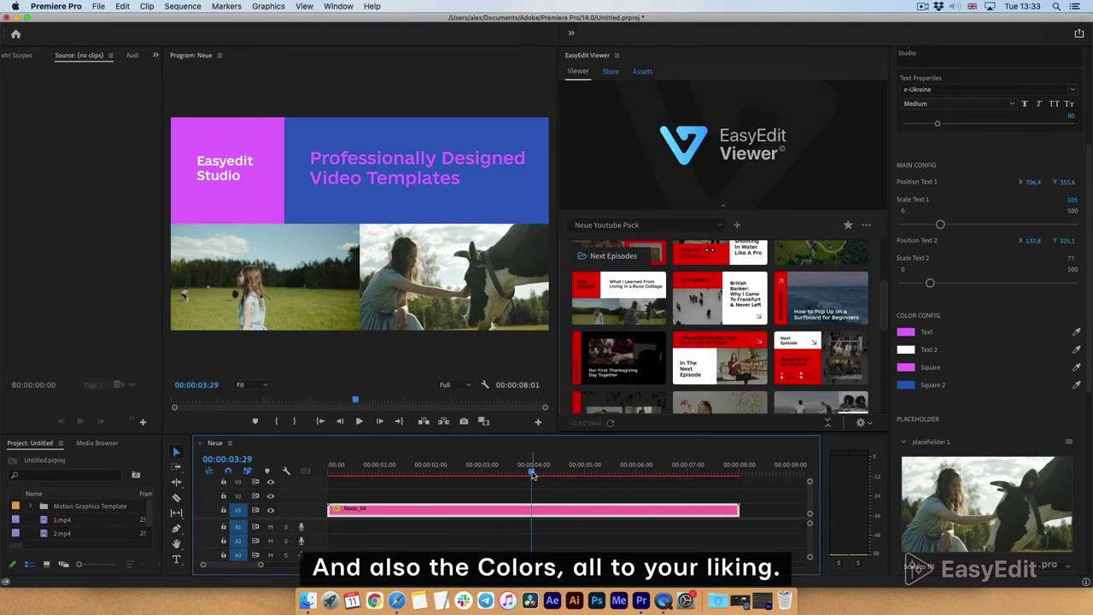
- Render and replace the title clip as Nexts_04_Rendered_001.mxf and play it from the start
right_click(507, 514)
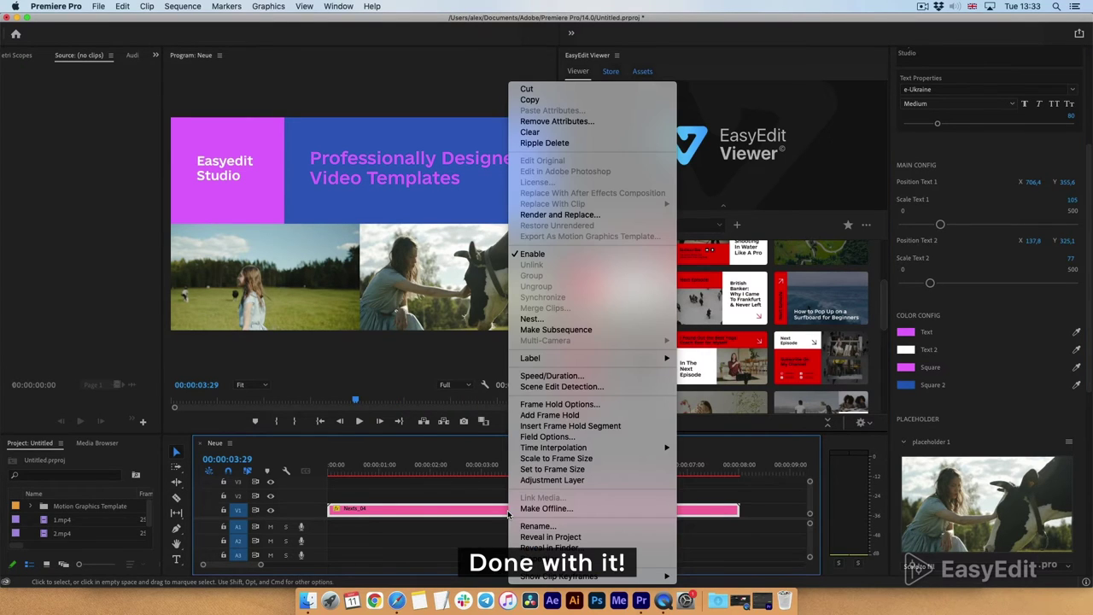
left_click(559, 215)
left_click(677, 391)
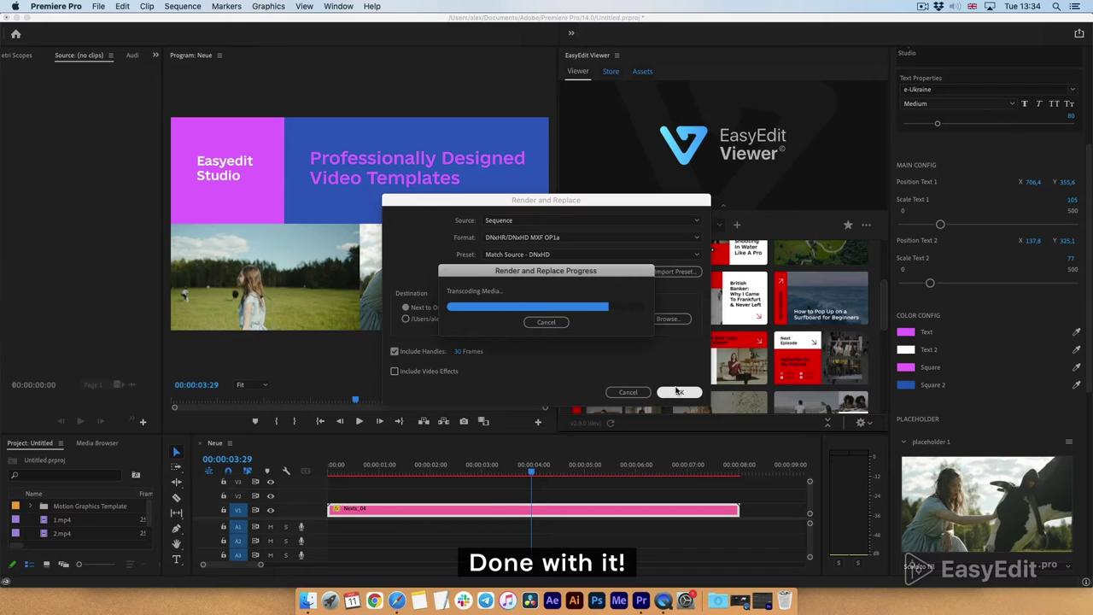
left_click(356, 475)
key("space")
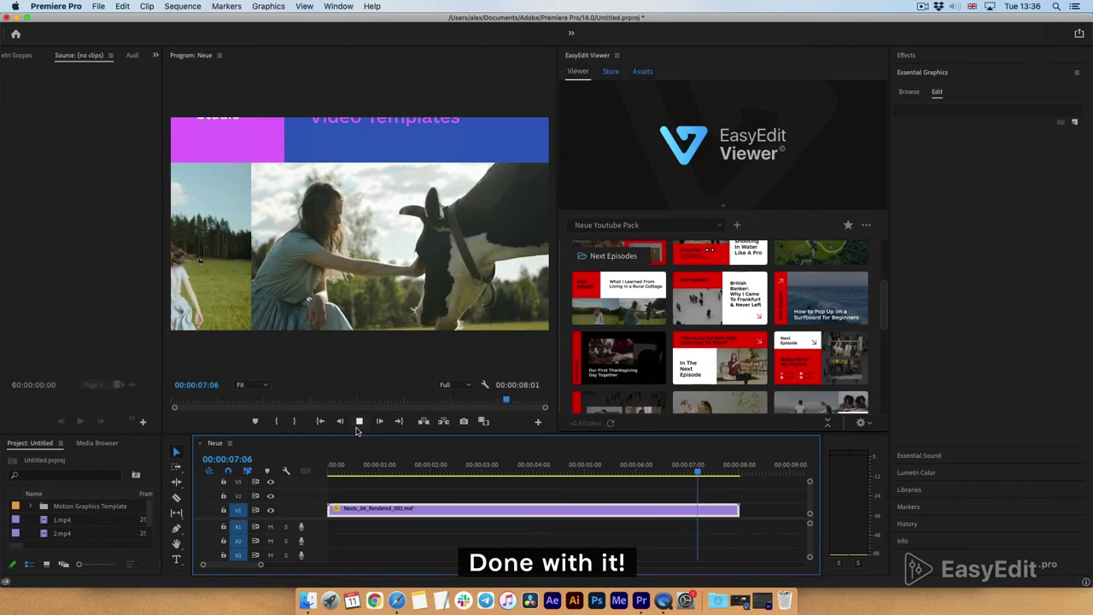
left_click(357, 429)
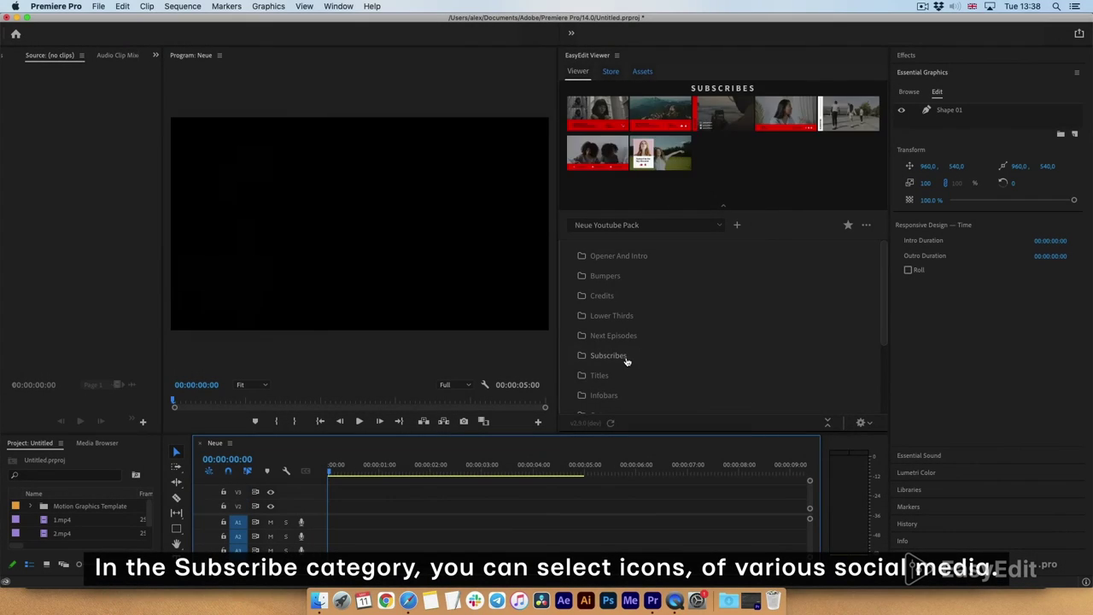
- Place the red Subscribe_01 bar at the Neue sequence start, swap its social icons, and preview it
scroll(726, 324, "down", 5)
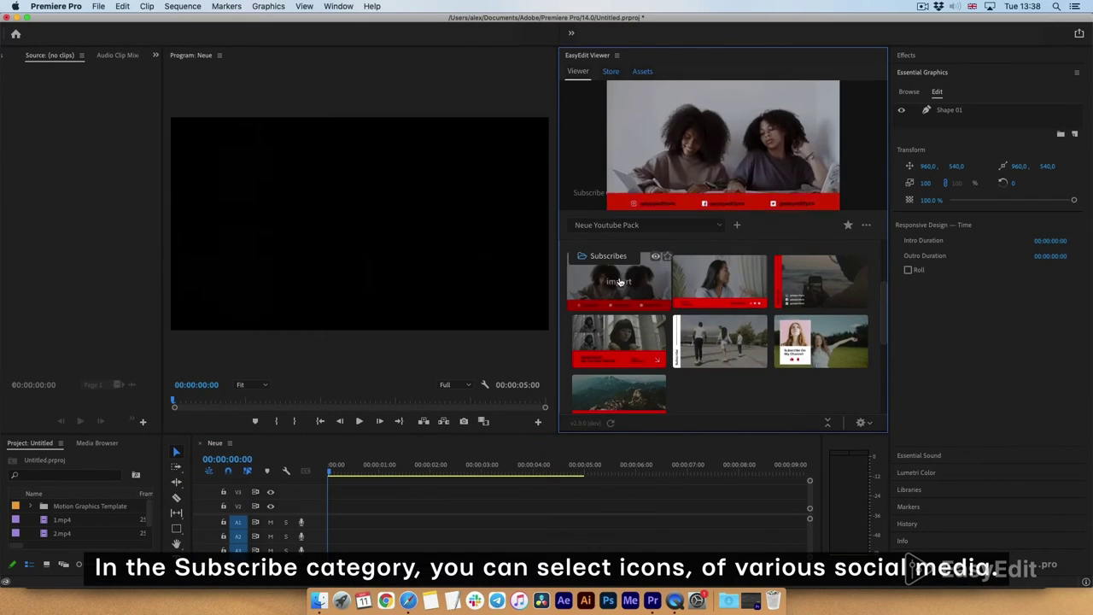
left_click_drag(620, 282, 359, 505)
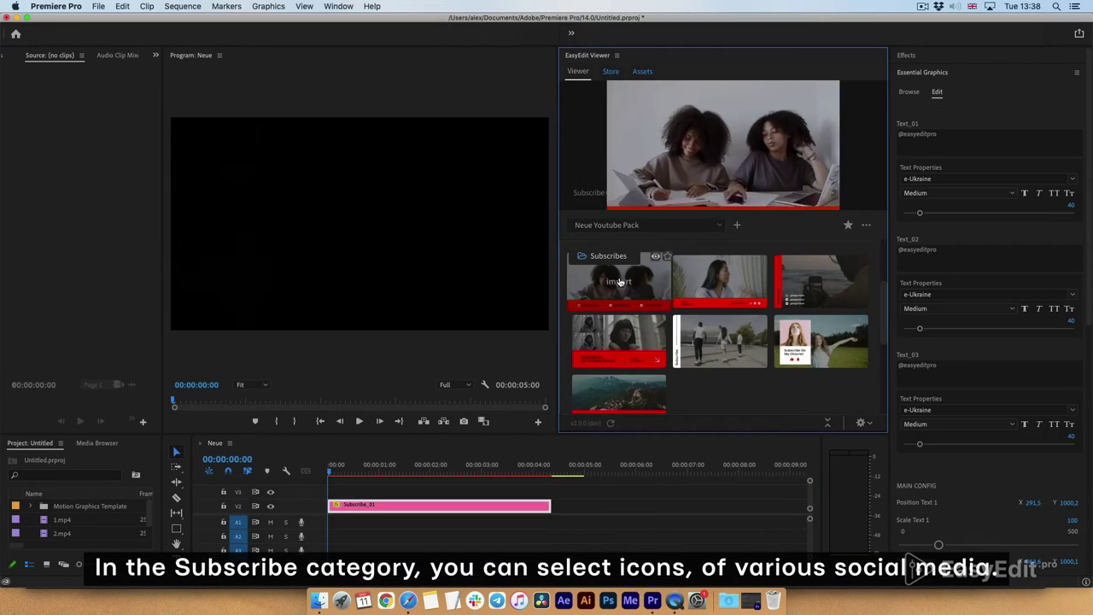
left_click(358, 421)
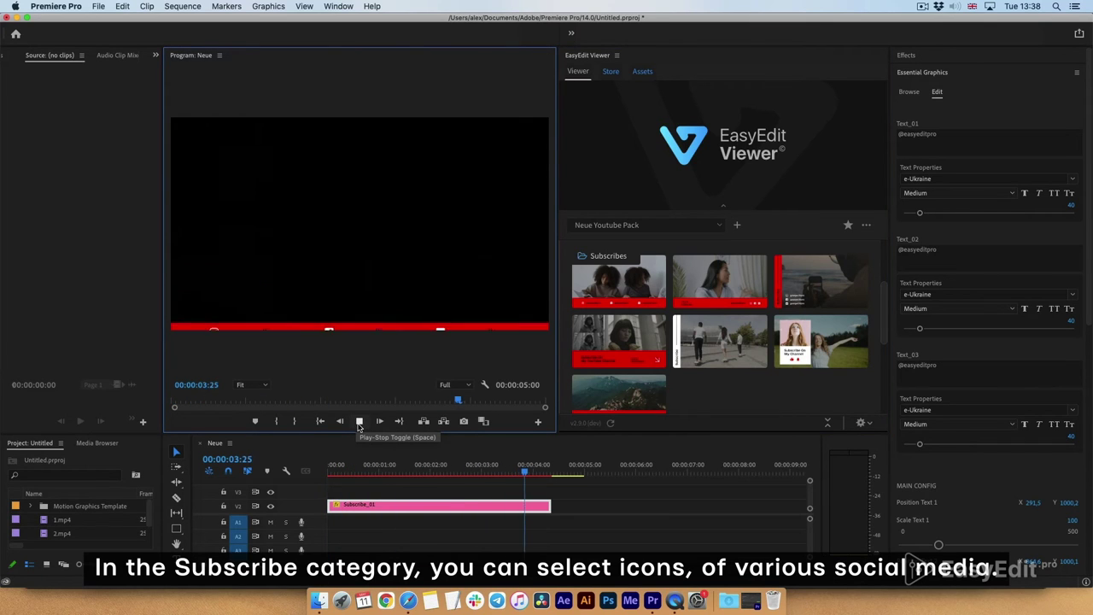
left_click(417, 465)
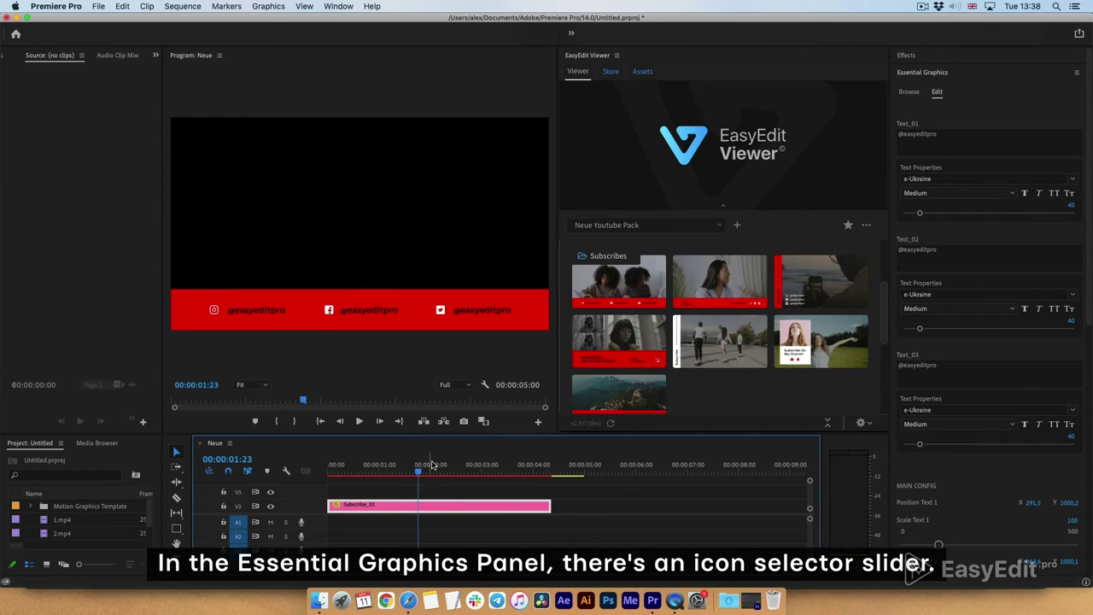
left_click_drag(1090, 89, 1089, 291)
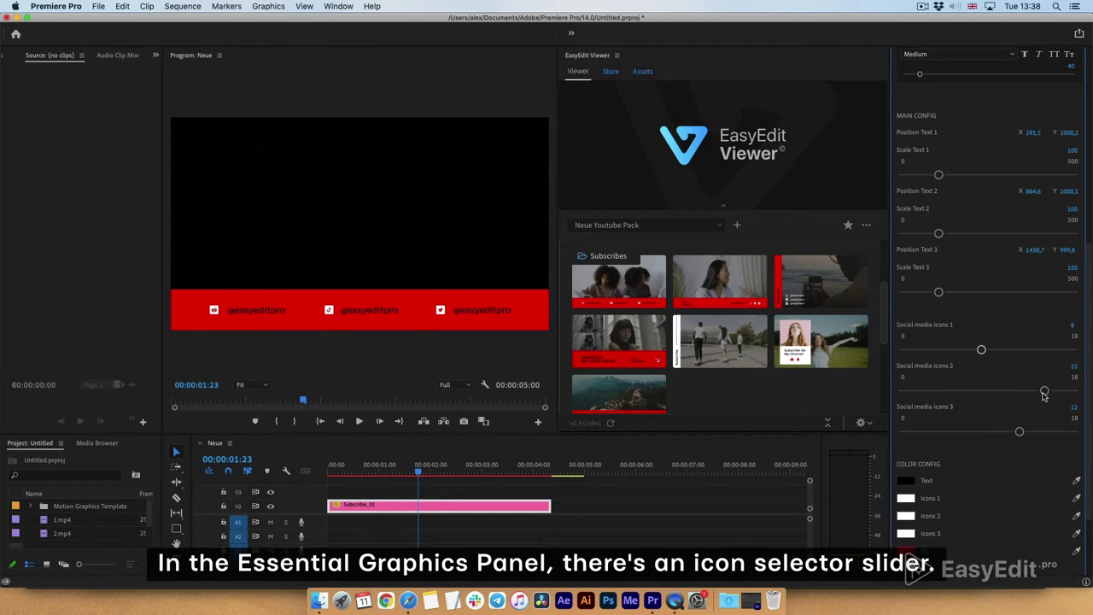
left_click(375, 468)
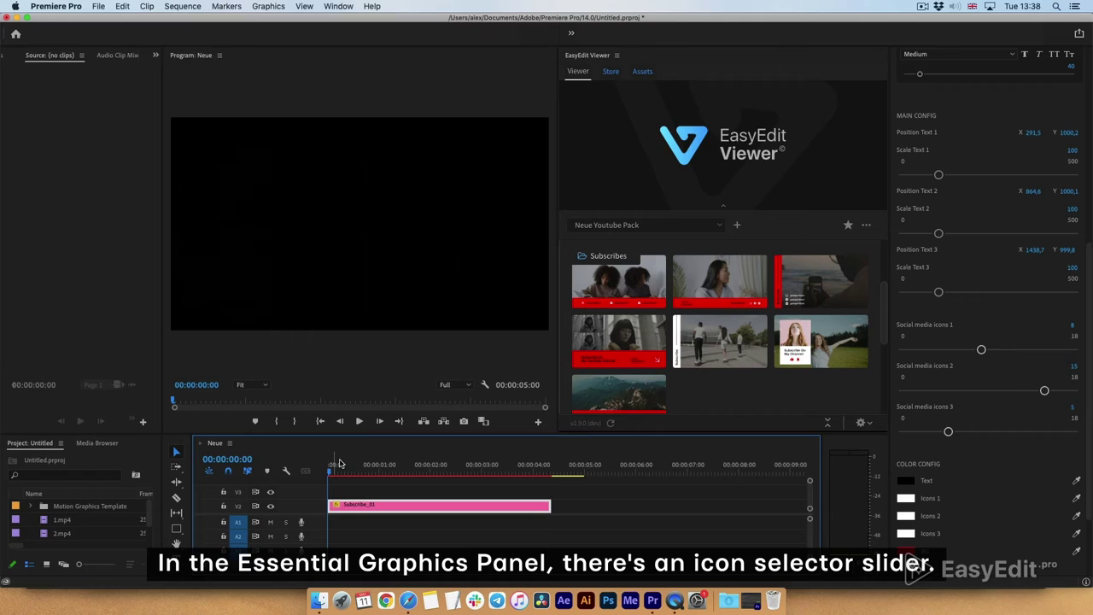
left_click(360, 421)
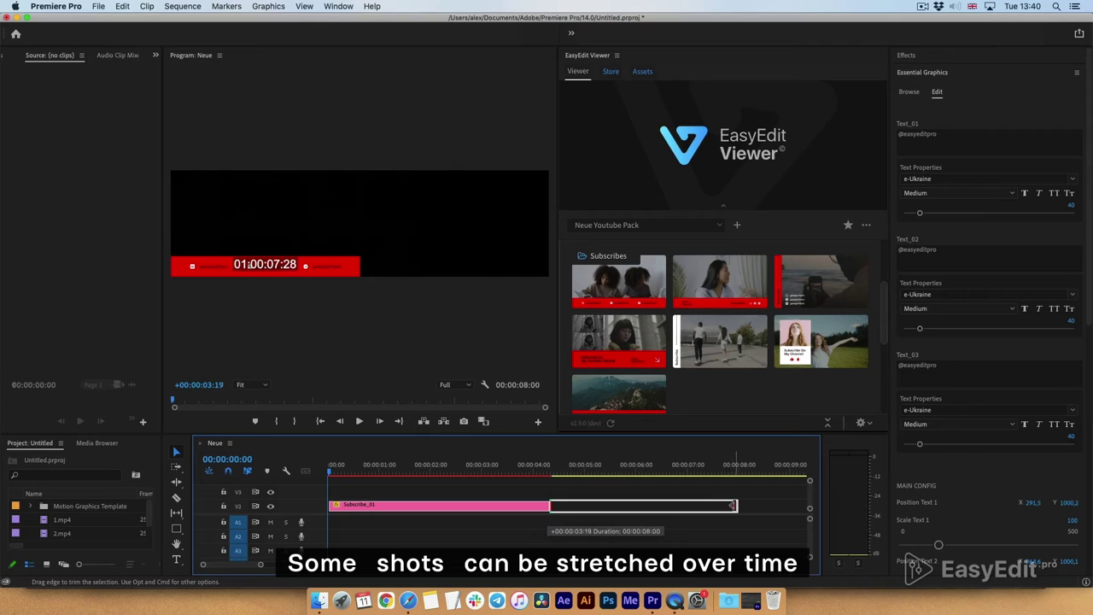
- Resize the Subscribe_01 clip's end to about two seconds and preview the result
left_click_drag(732, 504, 740, 505)
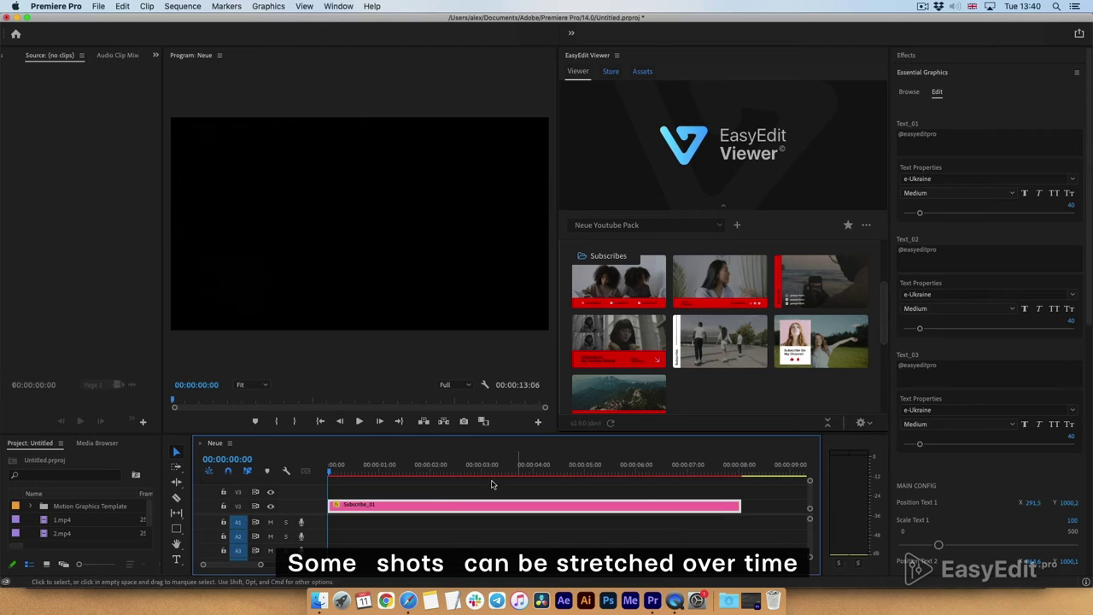
left_click(359, 421)
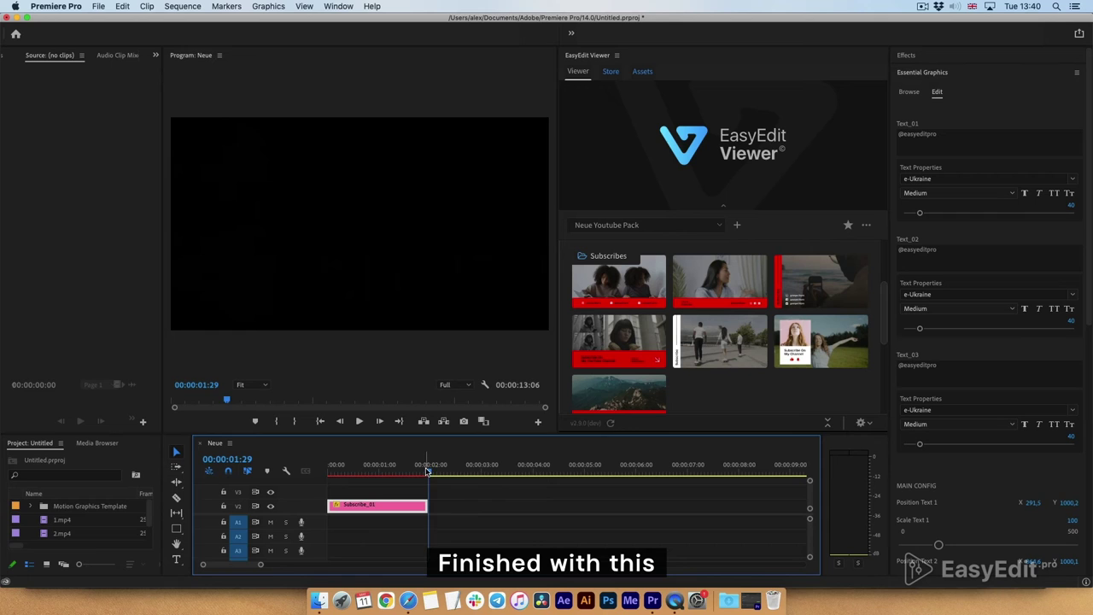
left_click(359, 421)
left_click(359, 421)
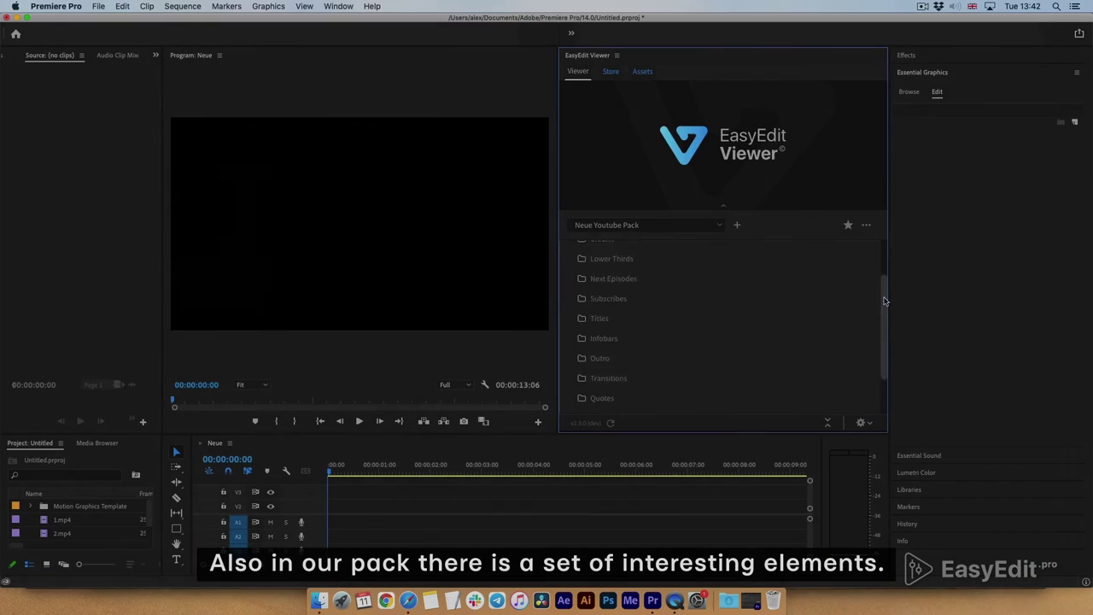
- Add the Elements_008 calendar bar from the Elements folder to the timeline and play it back
left_click(703, 381)
scroll(667, 359, "down", 2)
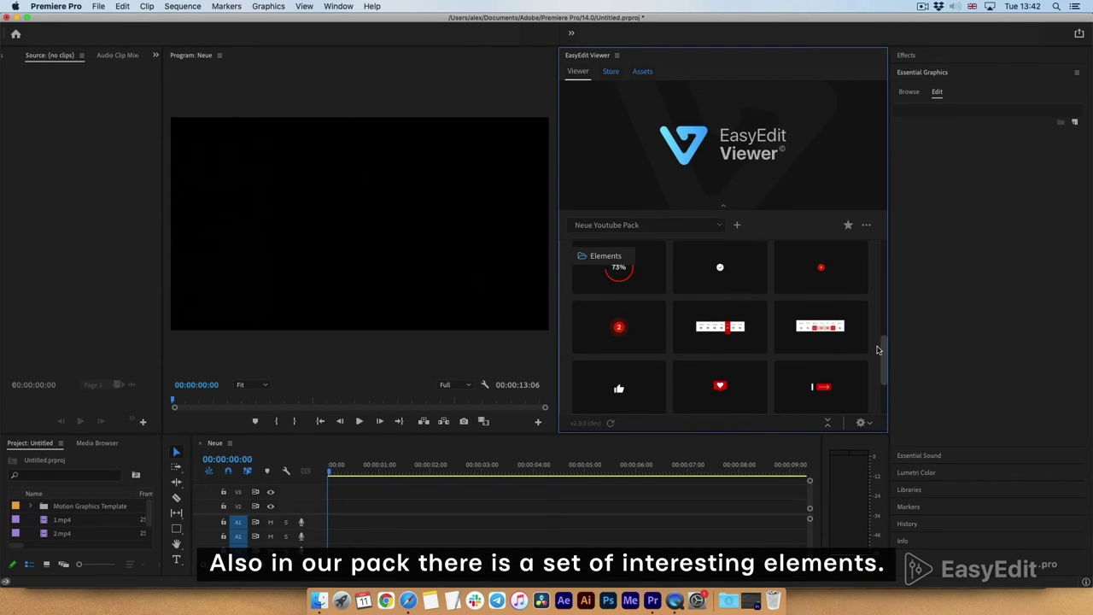
left_click(733, 335)
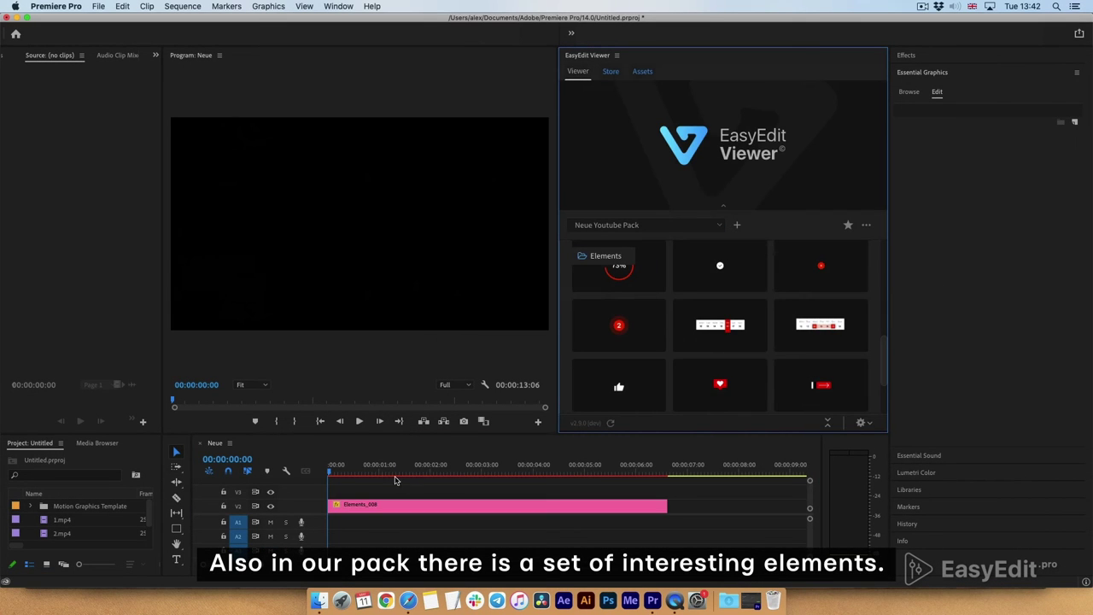
left_click(359, 423)
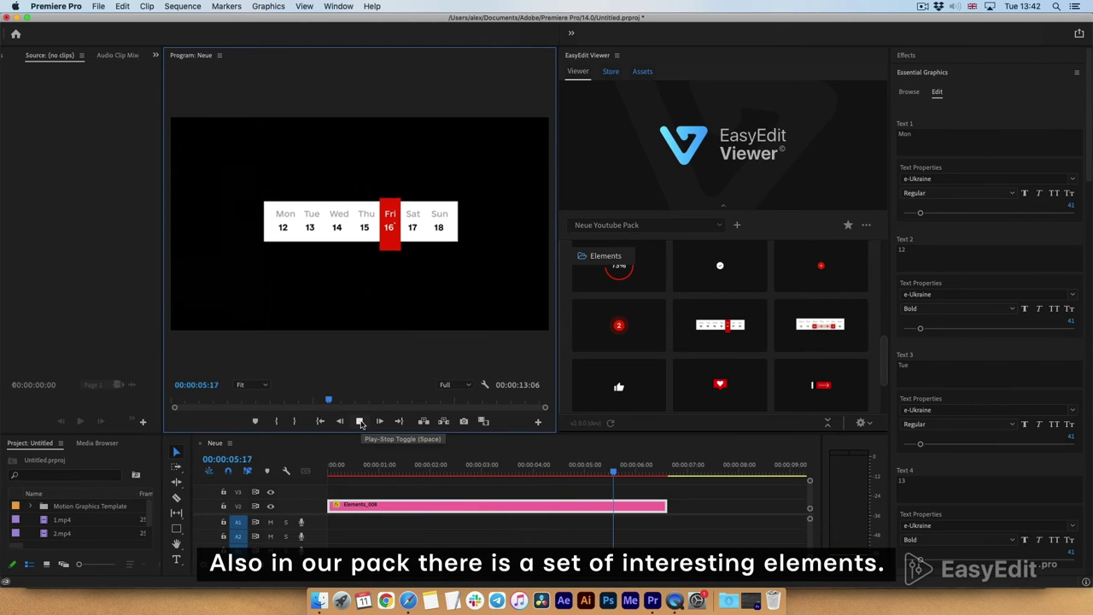
left_click_drag(356, 470, 481, 464)
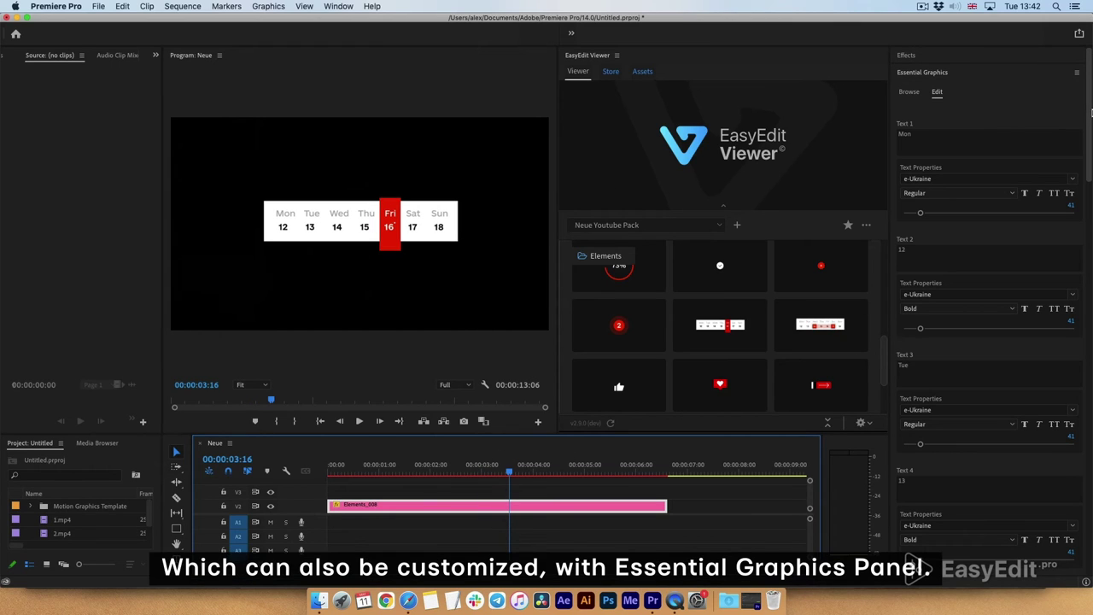
- Change the calendar's Monday through Thursday dates to 1, 2, 3 and 4
left_click(919, 251)
left_click(915, 494)
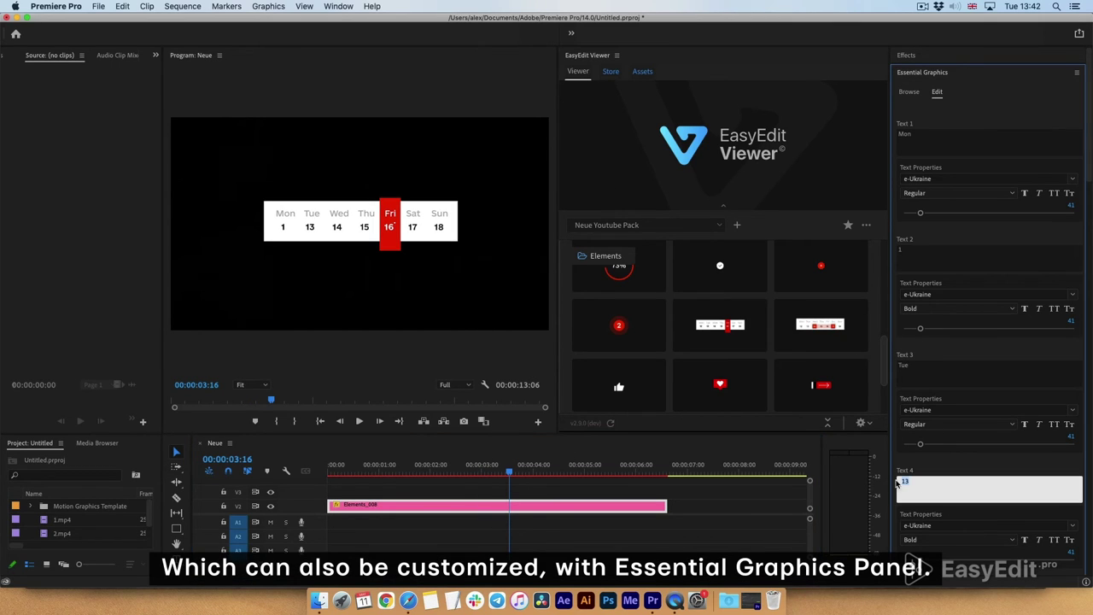
scroll(1080, 274, "down", 3)
type("2")
scroll(1080, 274, "down", 3)
scroll(1081, 274, "down", 2)
left_click(946, 186)
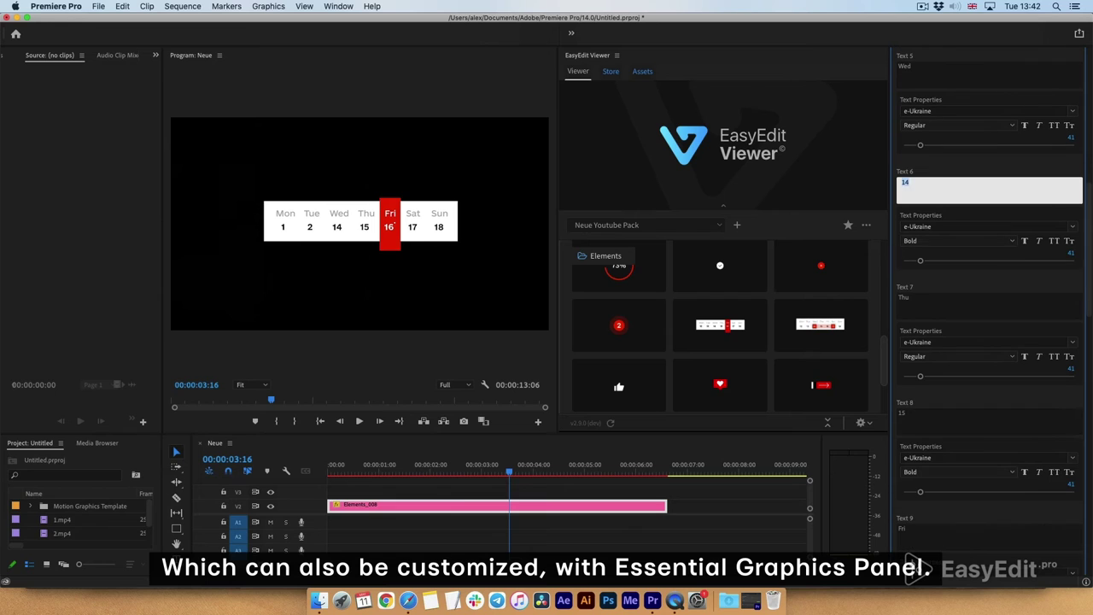
type("3")
left_click(916, 415)
type("4")
left_click(1086, 231)
- Change the Friday, Saturday and Sunday dates to 5, 6 and 7
scroll(1080, 256, "down", 3)
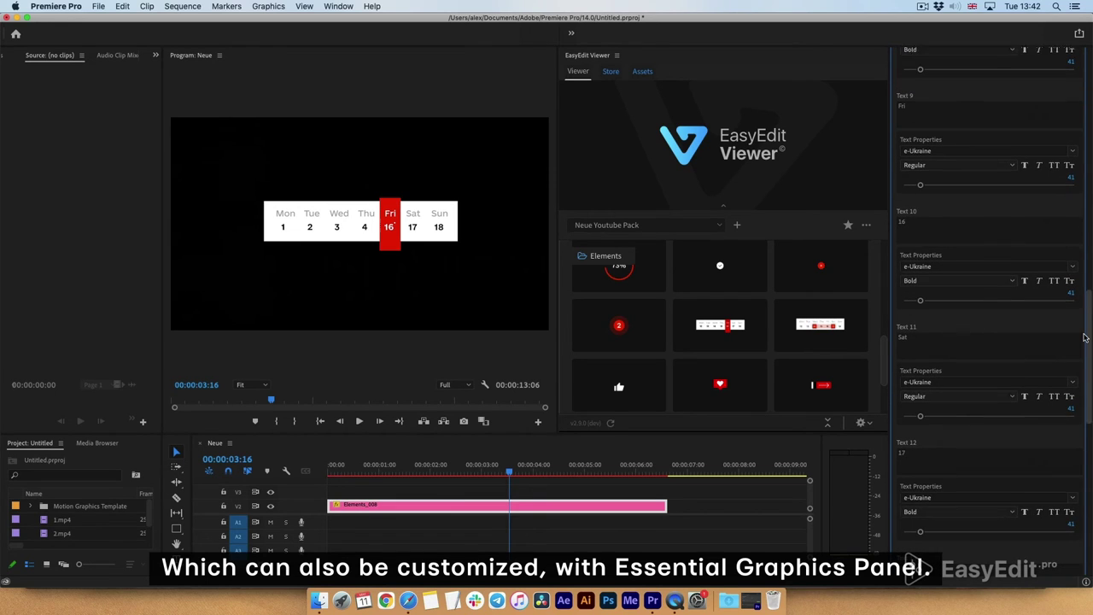
left_click(905, 212)
type("5")
left_click(918, 444)
left_click(1089, 329)
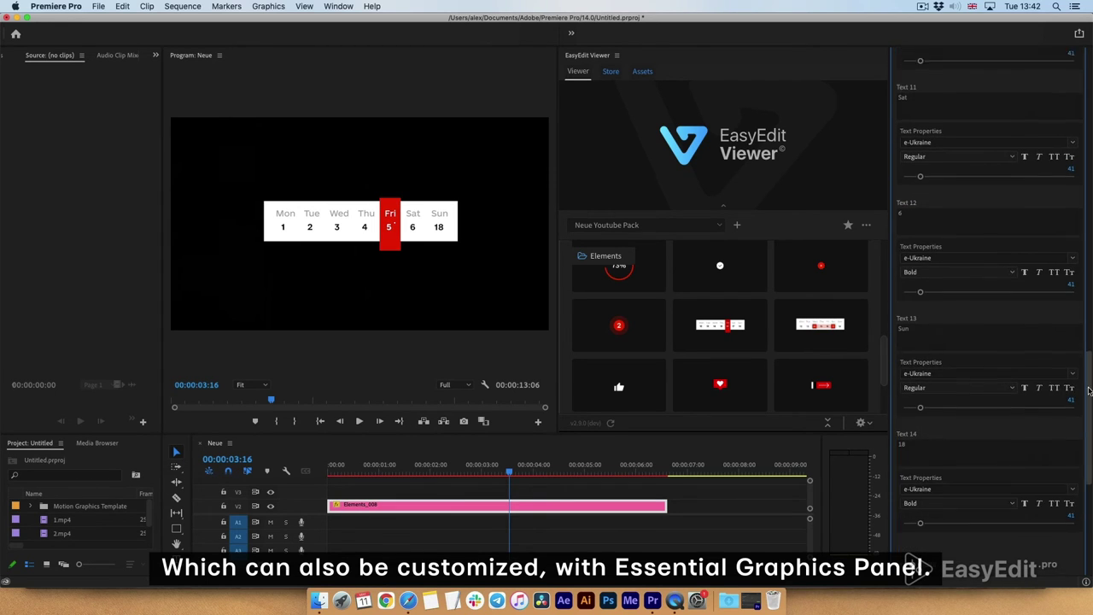
scroll(1081, 329, "down", 3)
left_click(918, 395)
type("7")
left_click(1090, 408)
- Enlarge the calendar graphic to scale 128 with Tuesday as the highlighted day
scroll(1090, 408, "down", 2)
scroll(998, 434, "down", 3)
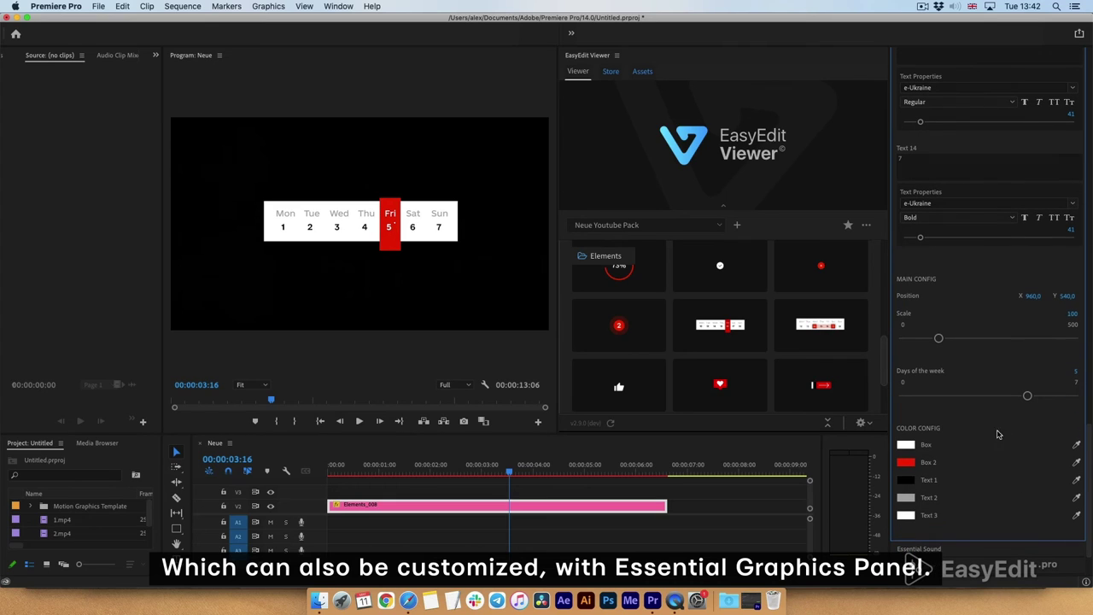
left_click_drag(938, 339, 947, 338)
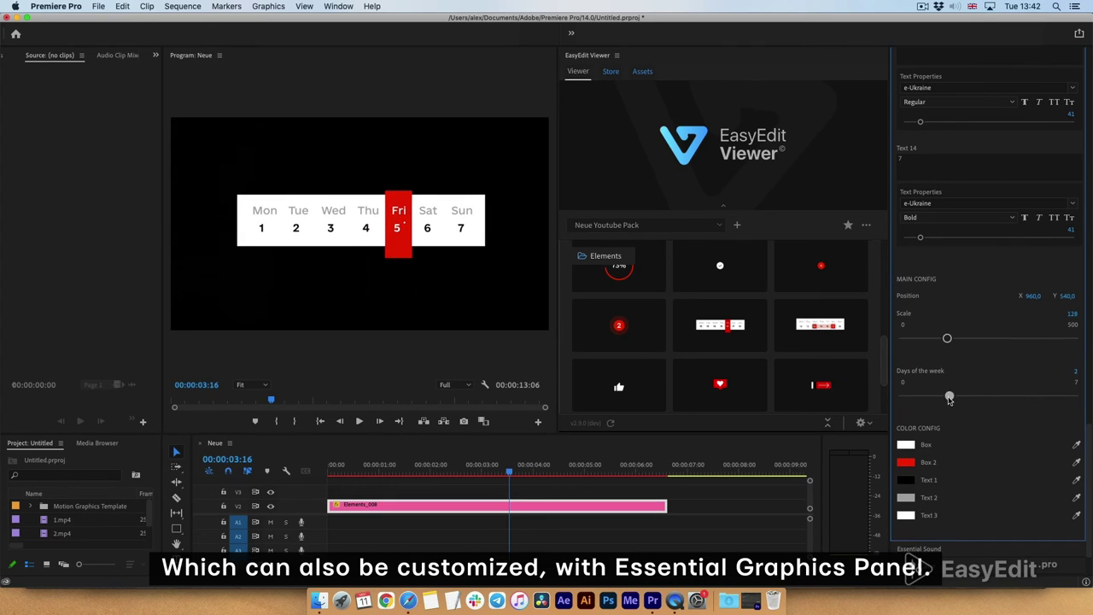
left_click(907, 462)
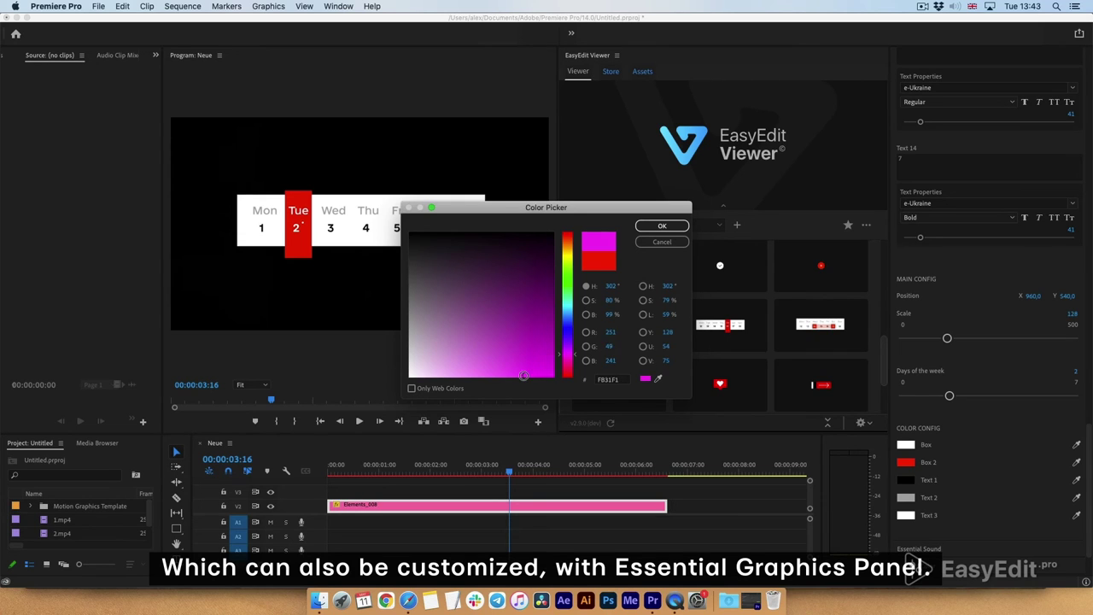
- Make the highlight box magenta and the highlighted day text blue, then preview the calendar
left_click(642, 229)
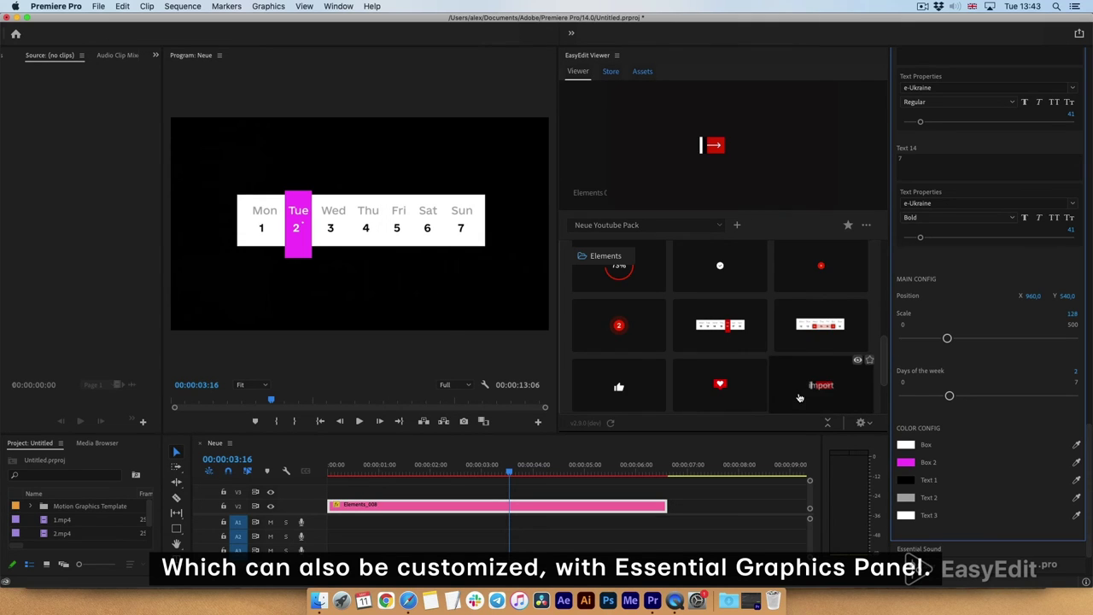
left_click(905, 515)
left_click(679, 225)
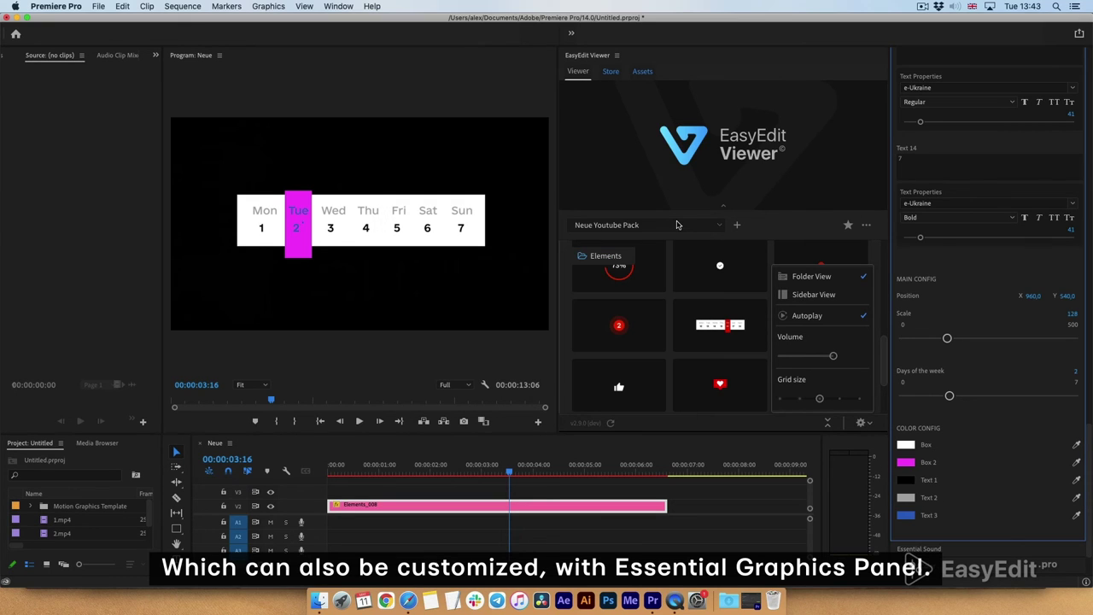
left_click(905, 463)
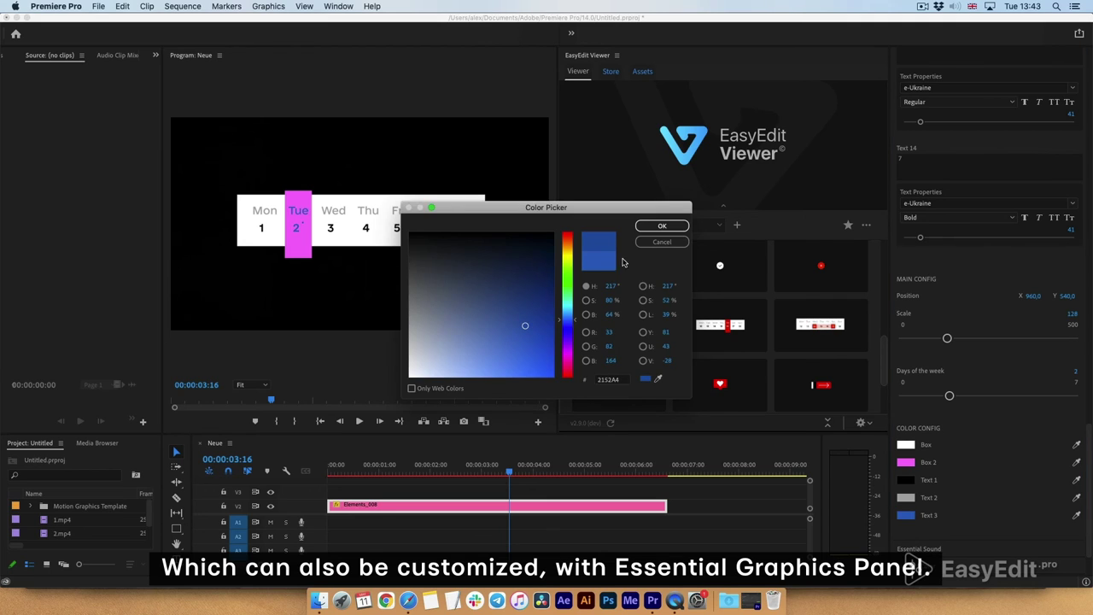
left_click(661, 225)
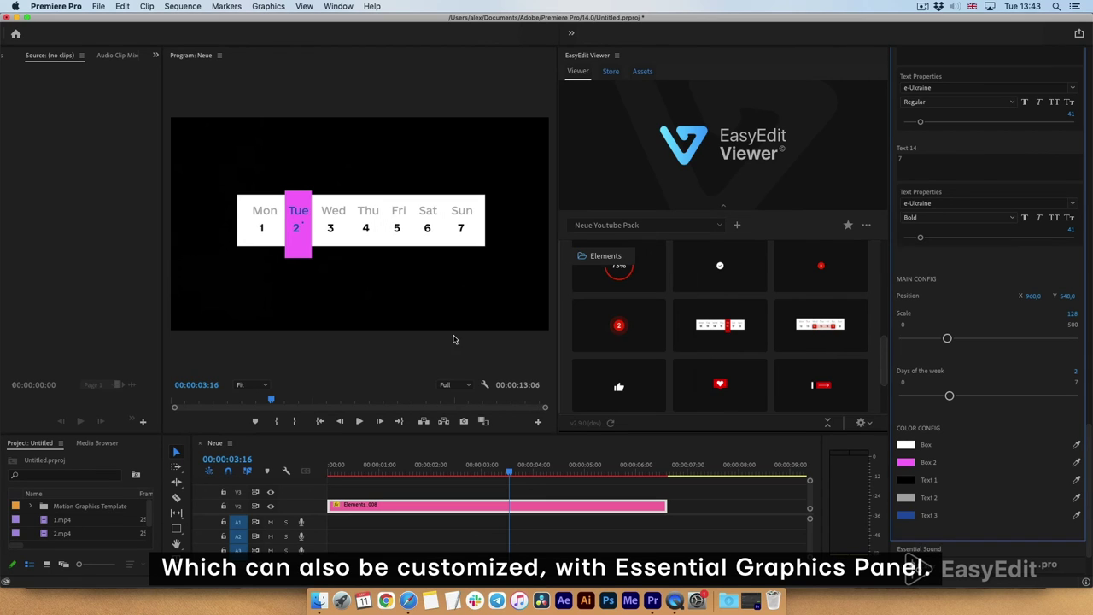
left_click(358, 422)
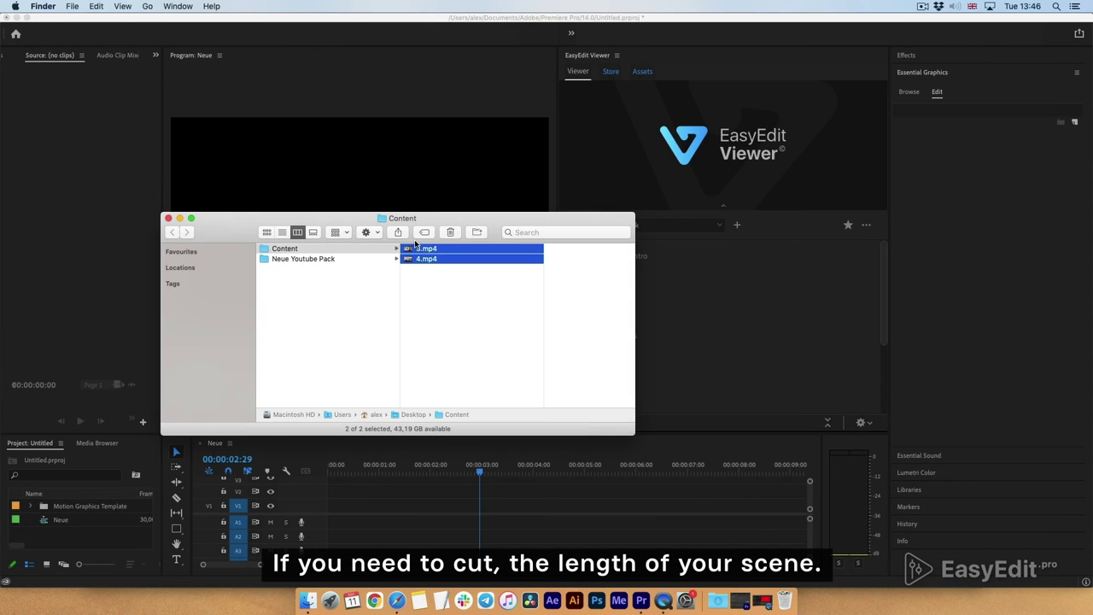
- Bring 3.mp4 and 4.mp4 from Finder into the Neue sequence, keeping its existing settings
mouse_move(350, 516)
left_mouse_down()
mouse_move(347, 497)
mouse_move(328, 498)
left_mouse_up()
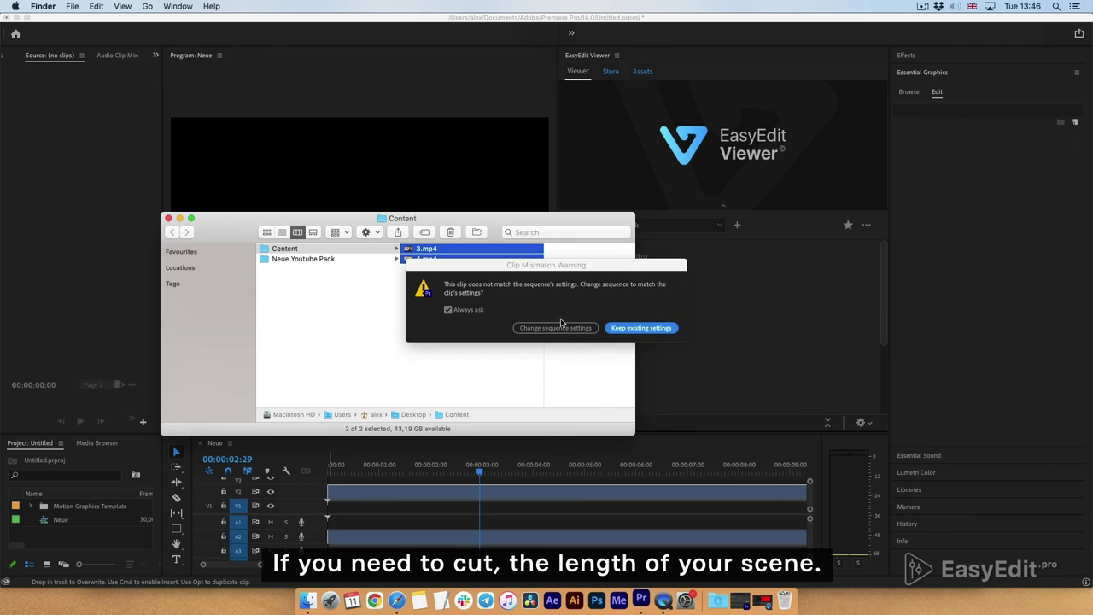
left_click(613, 330)
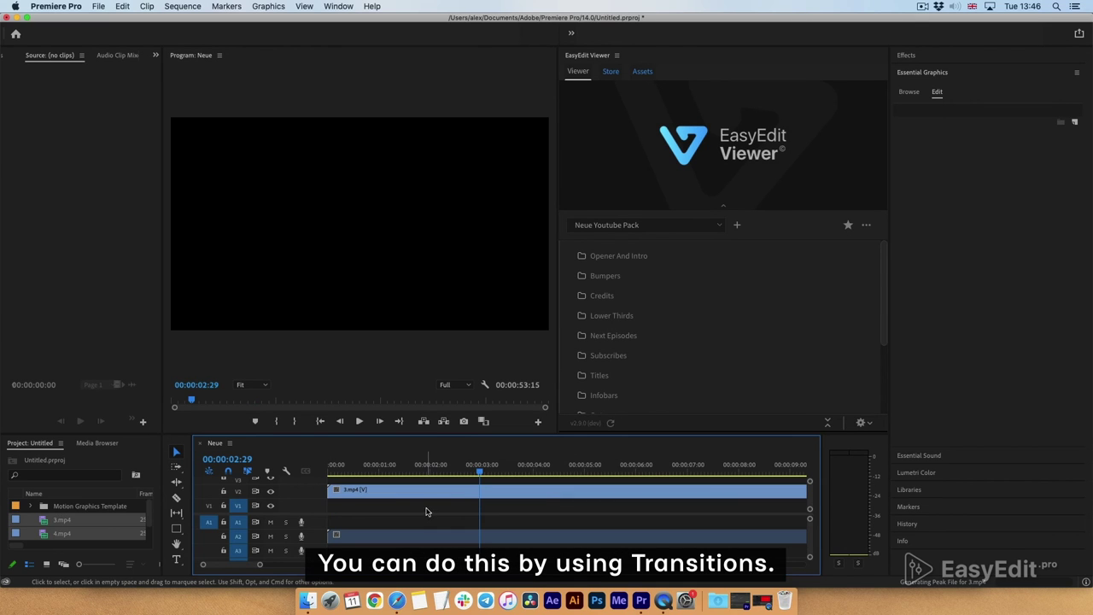
- Move 4.mp4 to the lower video track and trim 3.mp4 to about three seconds
left_click_drag(261, 564, 249, 565)
key("backslash")
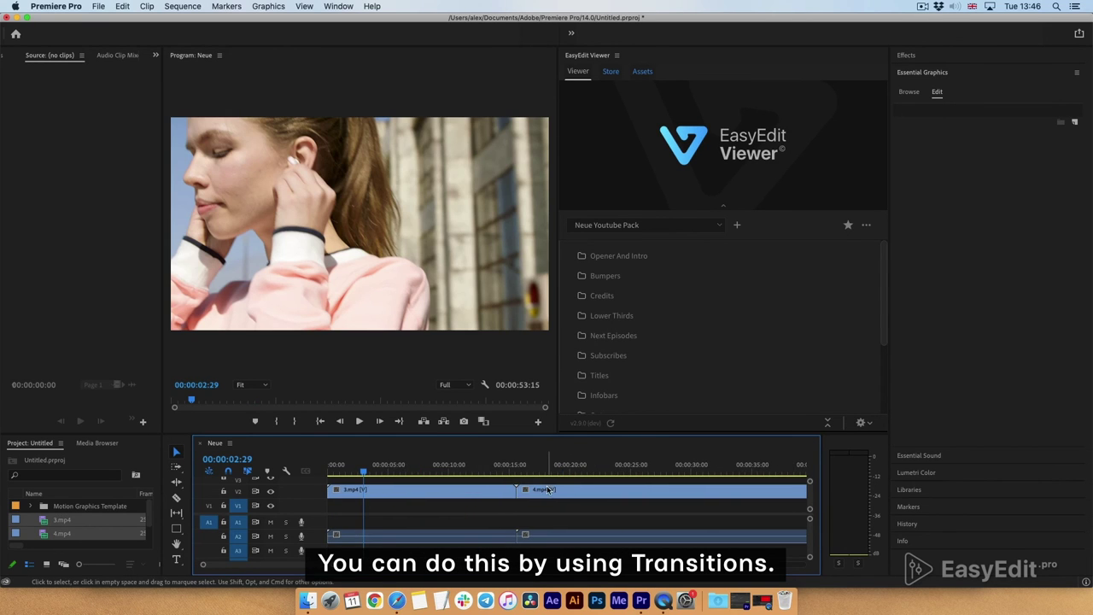
left_click_drag(548, 490, 376, 504)
mouse_move(515, 490)
left_mouse_down()
mouse_move(362, 494)
mouse_move(354, 510)
left_mouse_up()
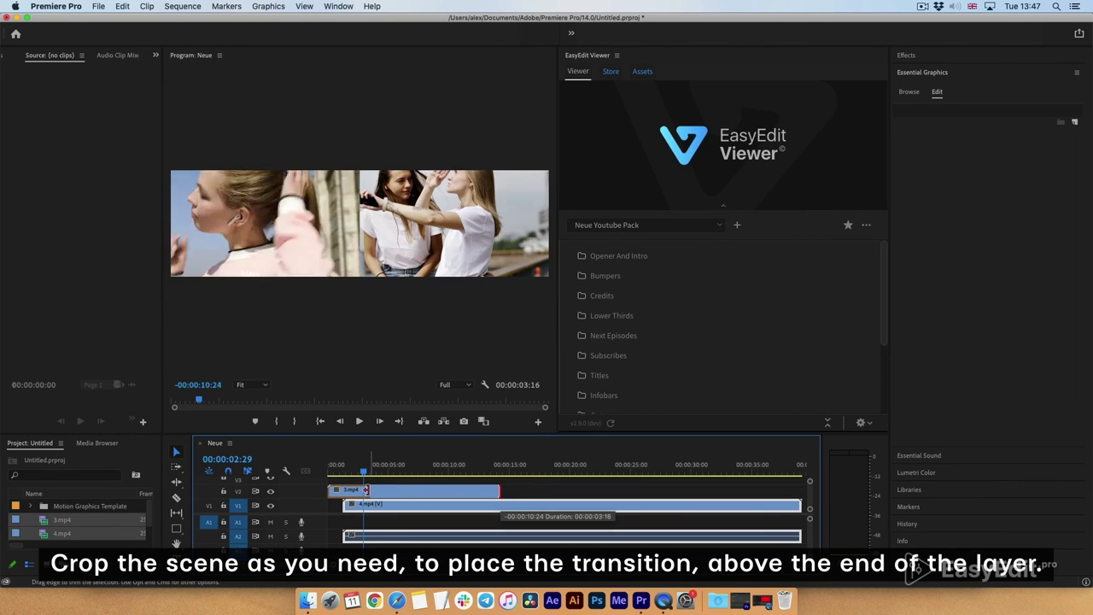
mouse_move(499, 488)
left_mouse_down()
mouse_move(363, 490)
mouse_move(395, 505)
left_mouse_up()
- Adjust 3.mp4's Scale in Effect Controls, then check 4.mp4's settings
left_click(349, 490)
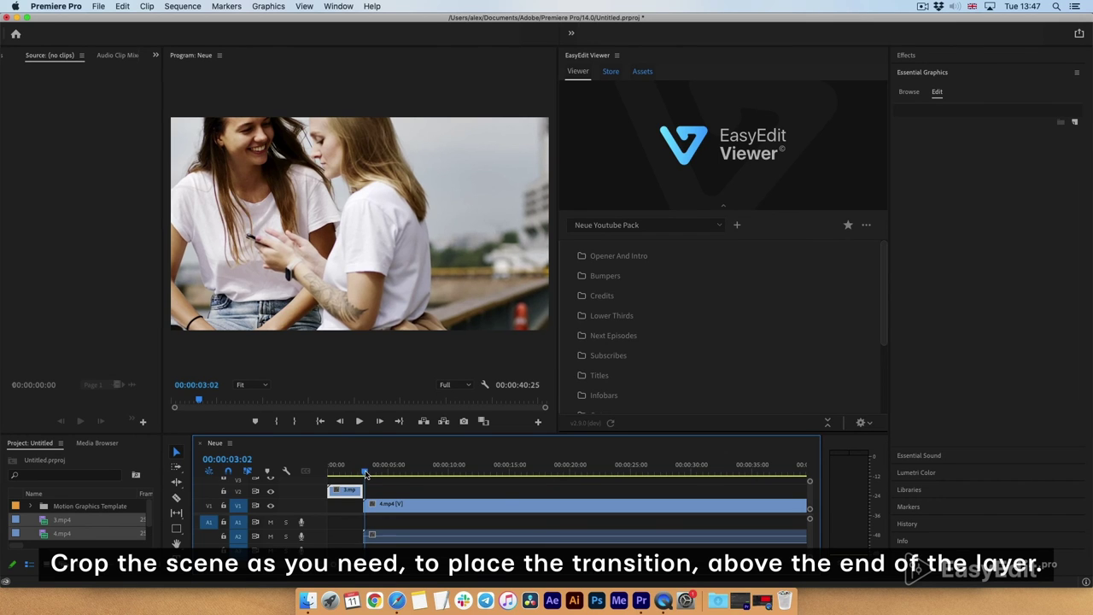
left_click_drag(366, 475, 352, 475)
left_click(155, 57)
left_click(179, 75)
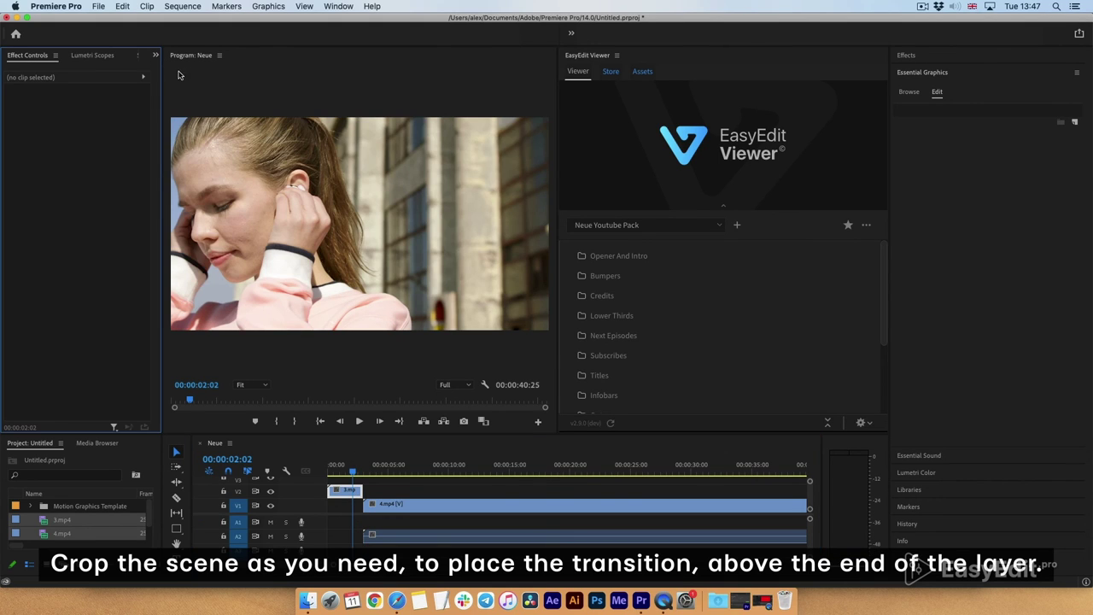
left_click(346, 490)
left_click(86, 125)
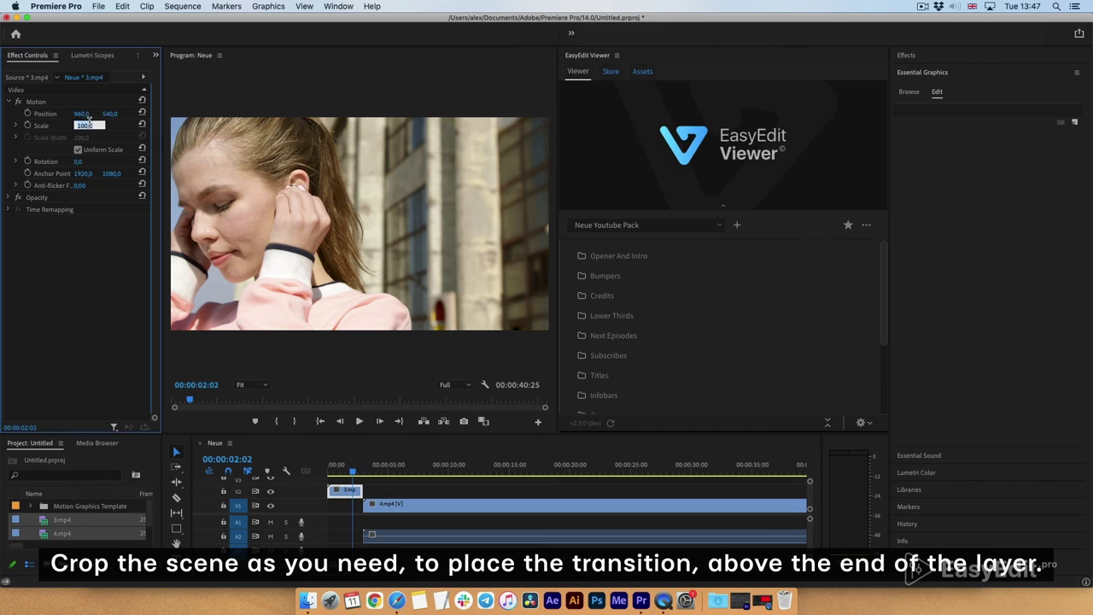
key("Return")
left_click(393, 505)
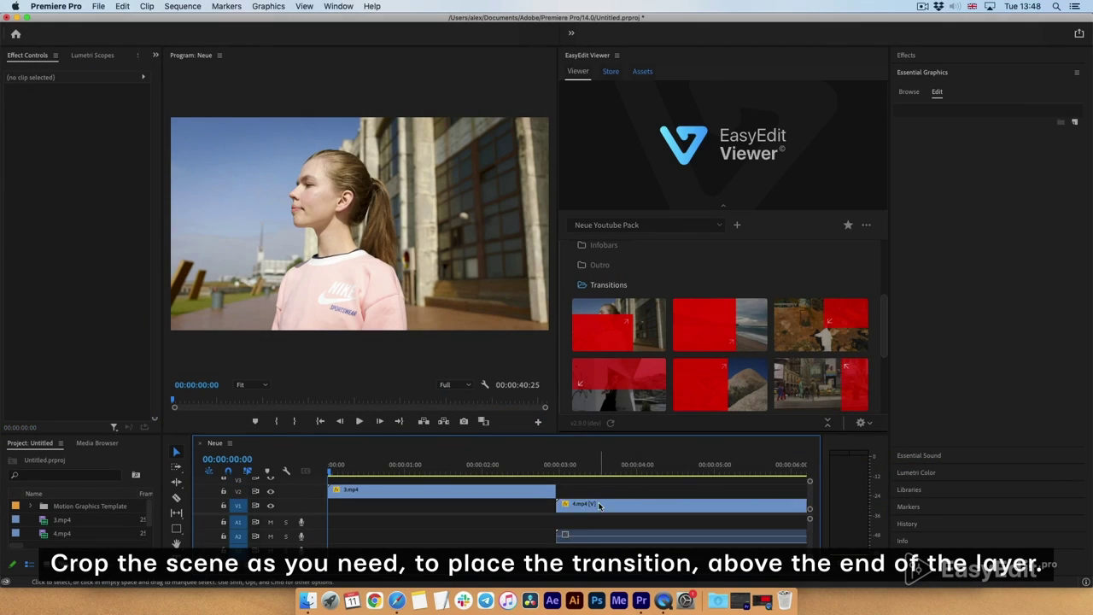
- Place the red Transition_02 on the track above, spanning the cut between 3.mp4 and 4.mp4
left_click(600, 506)
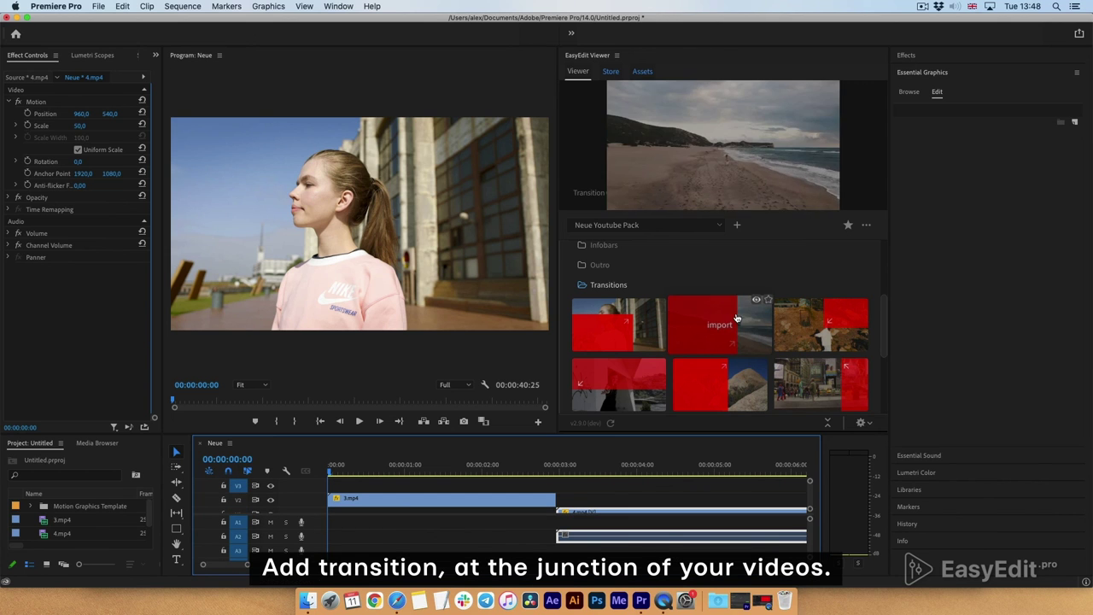
mouse_move(720, 325)
left_mouse_down()
mouse_move(458, 488)
mouse_move(514, 487)
left_mouse_up()
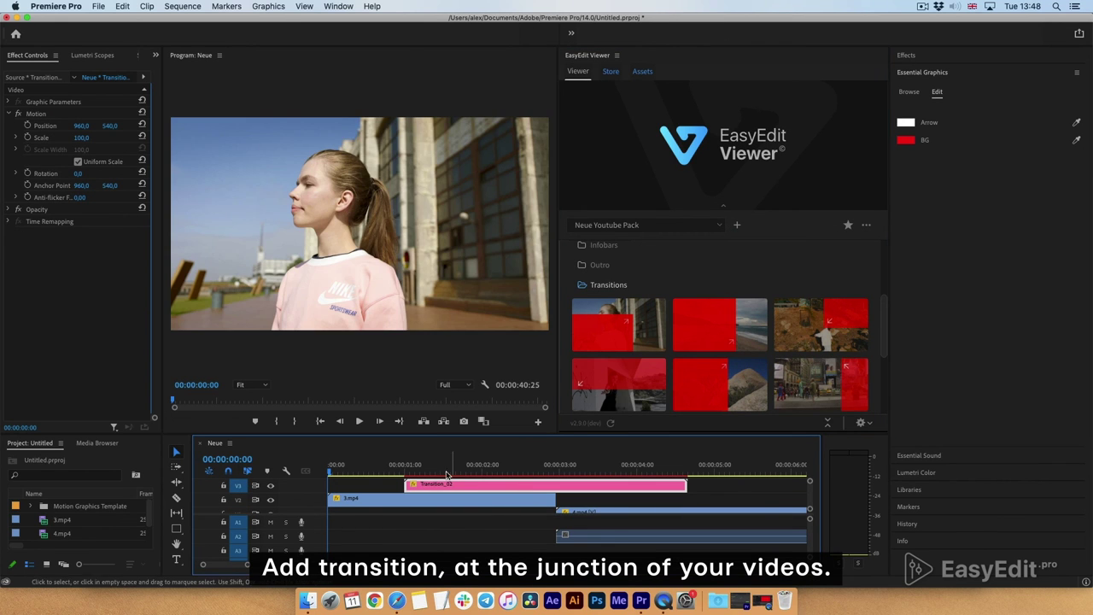